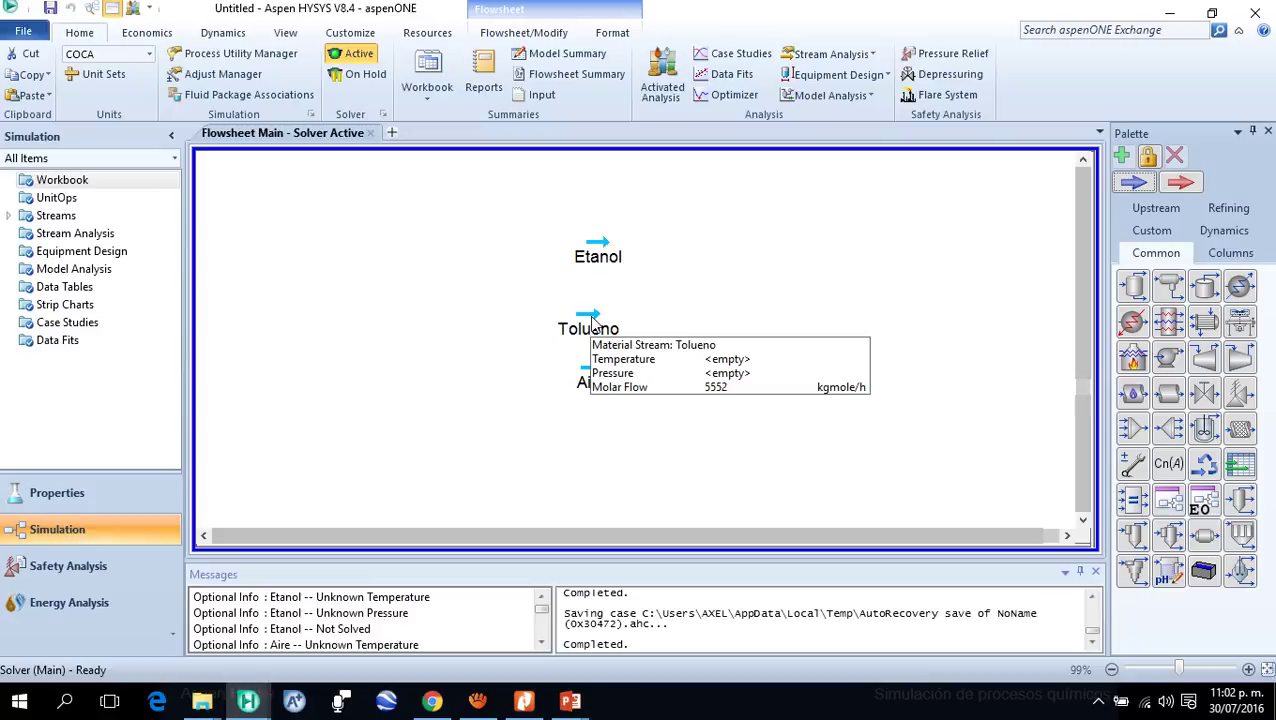
Close the Tolueno stream's conditions after checking their units and switch the simulation's unit set to SI
double_click(592, 320)
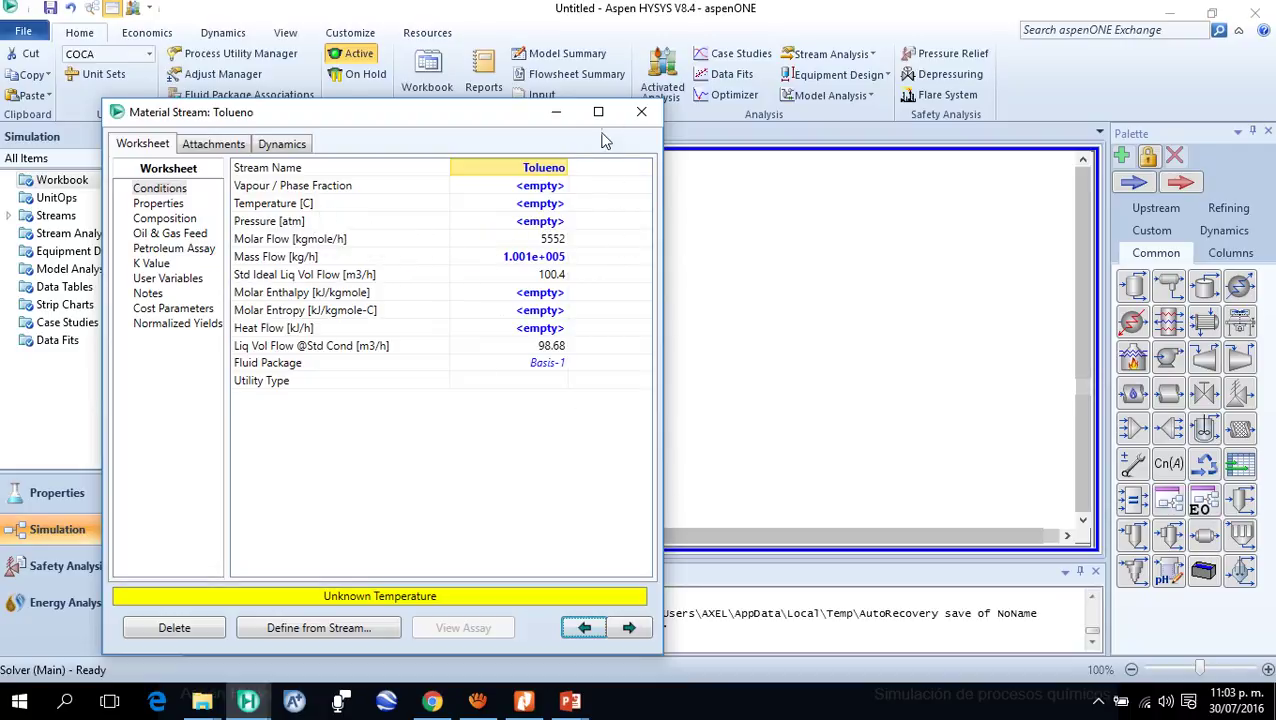
left_click(639, 113)
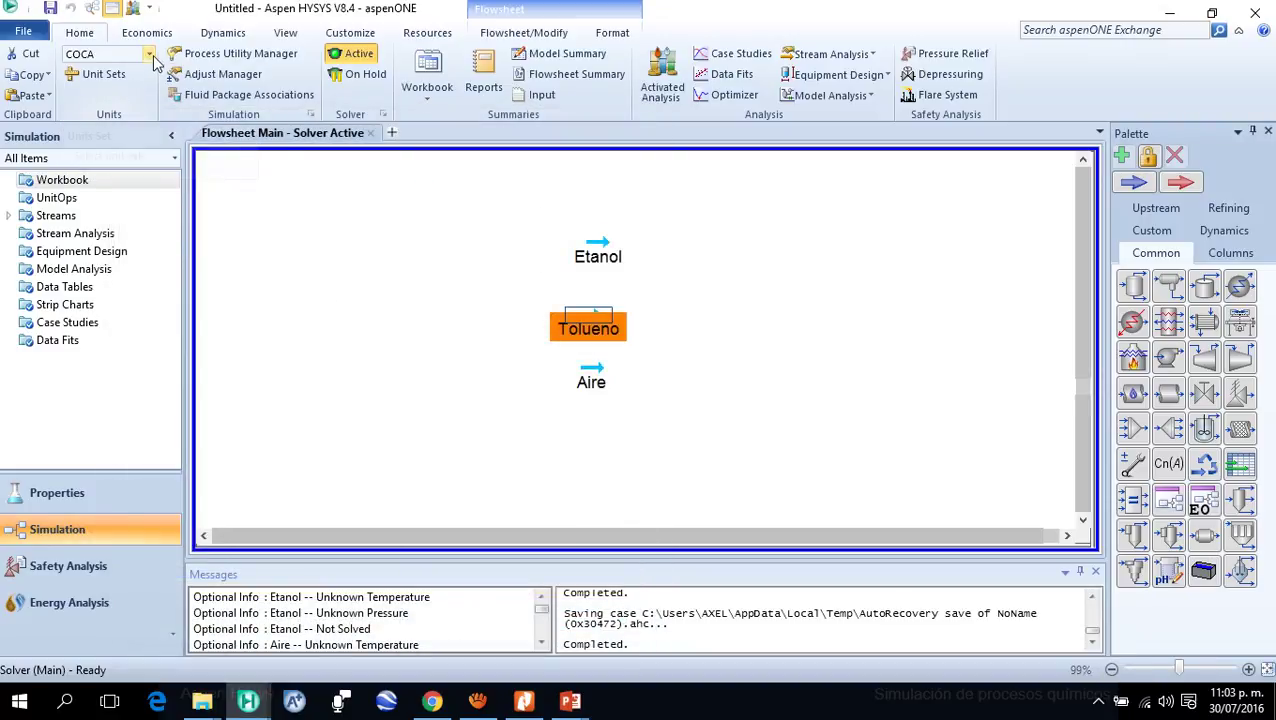
left_click(151, 59)
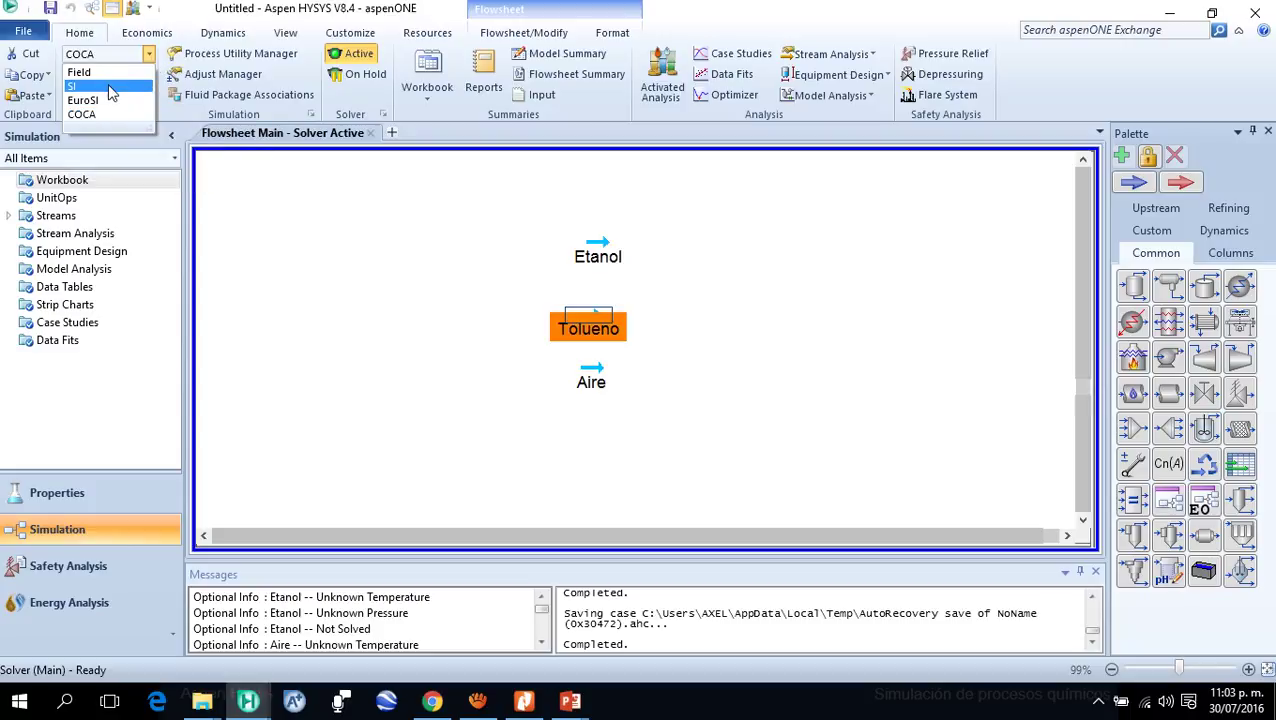
left_click(110, 87)
left_click(405, 400)
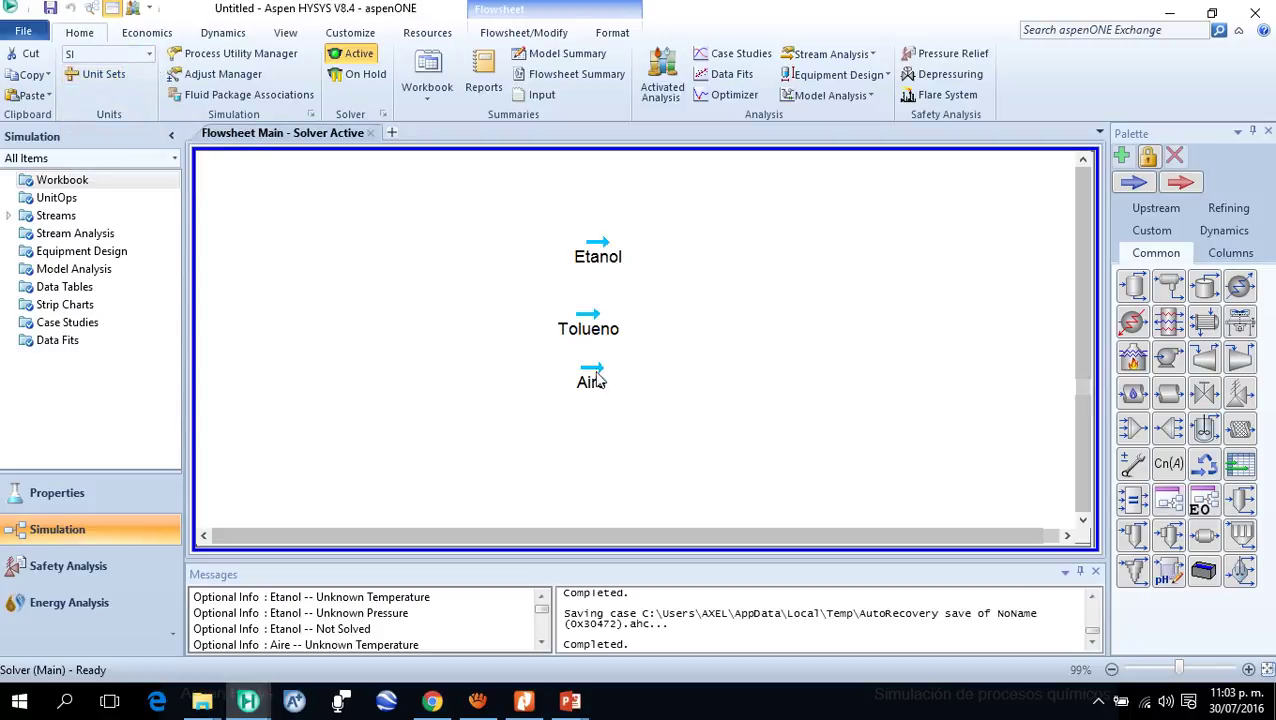
Following exercise 1 in the PowerPoint slideshow, set the Tolueno stream's temperature to 90 °C and pressure to 101.3 kPa
double_click(594, 319)
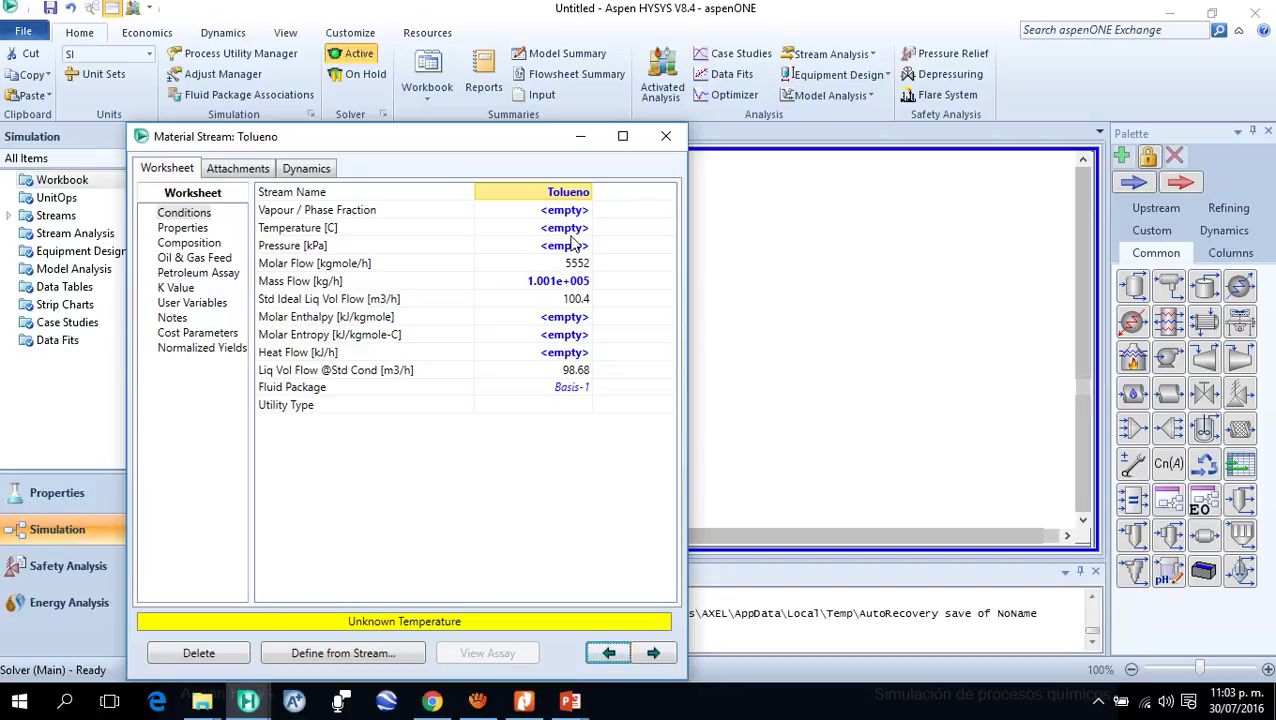
key("alt+Tab")
key("alt+Tab")
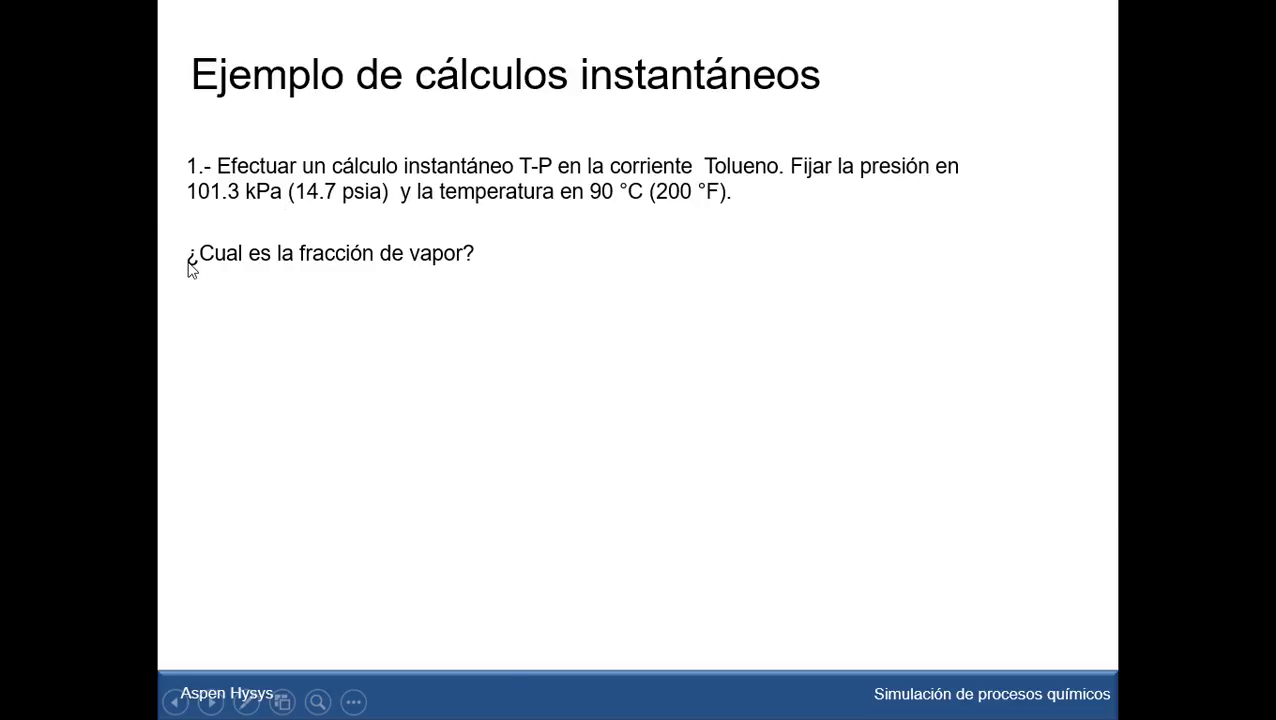
key("alt+Tab")
key("alt+Tab")
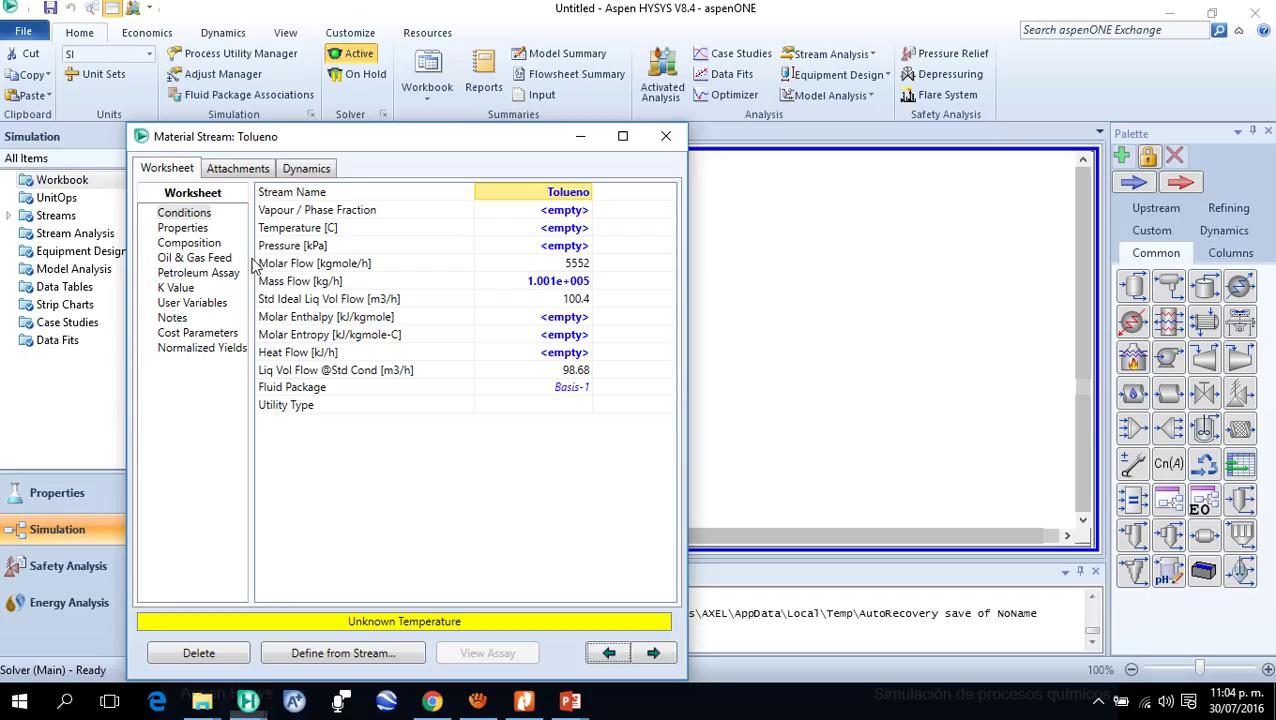
left_click(566, 229)
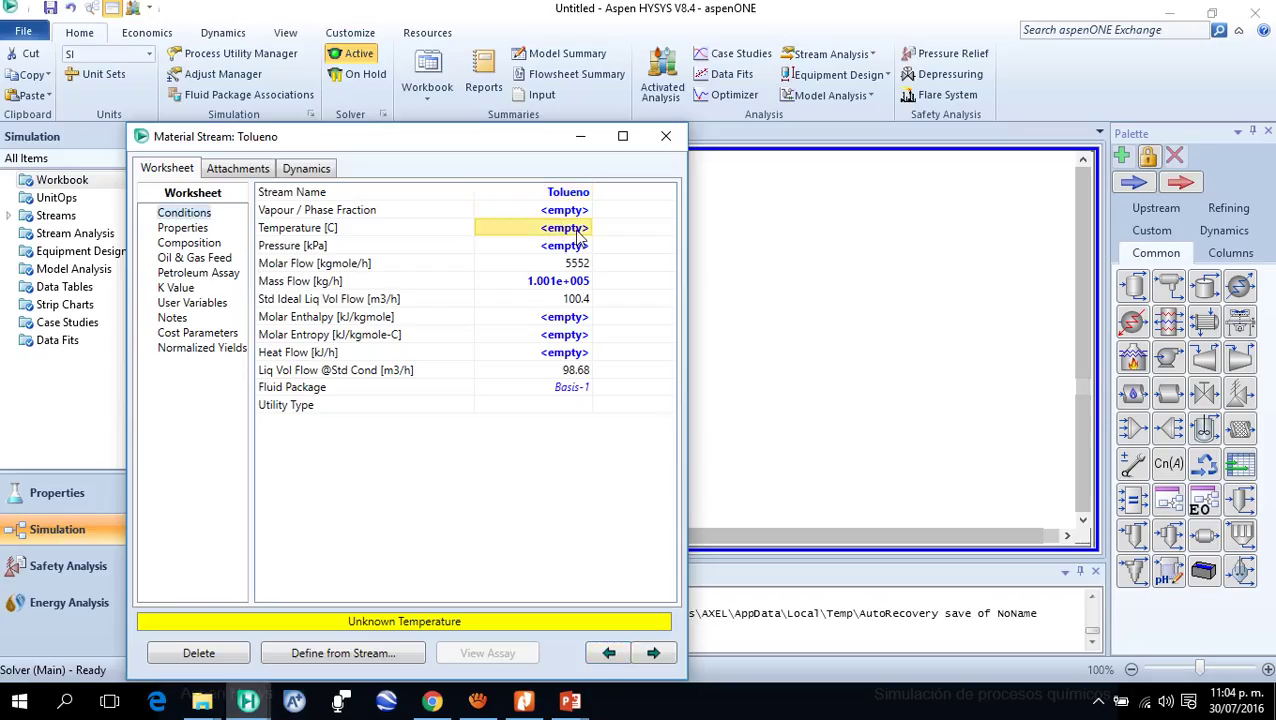
type("30")
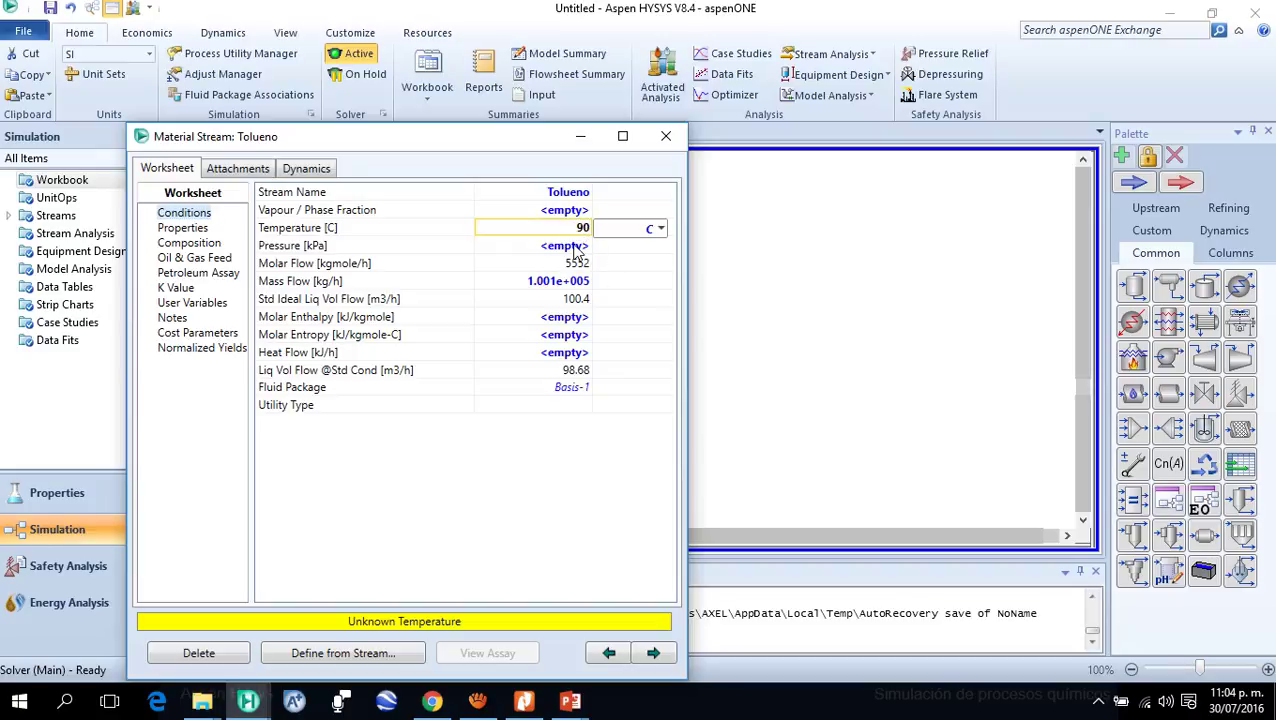
left_click(580, 248)
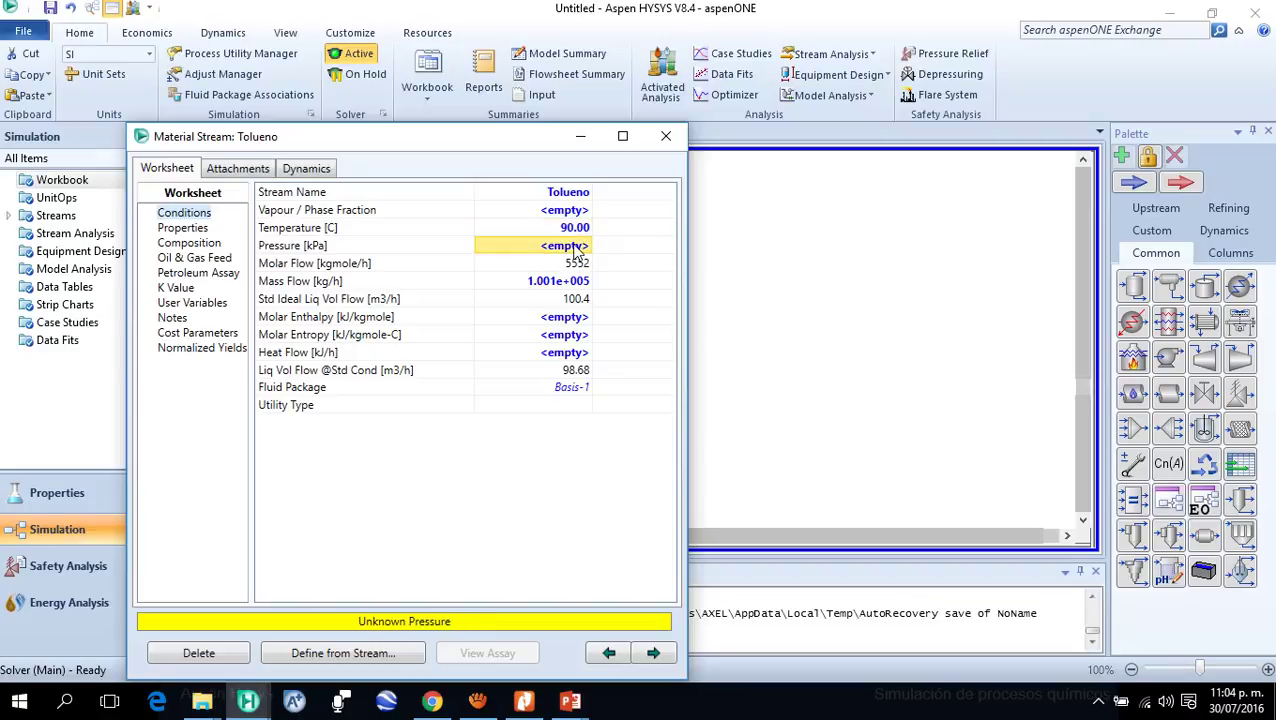
type("101.3")
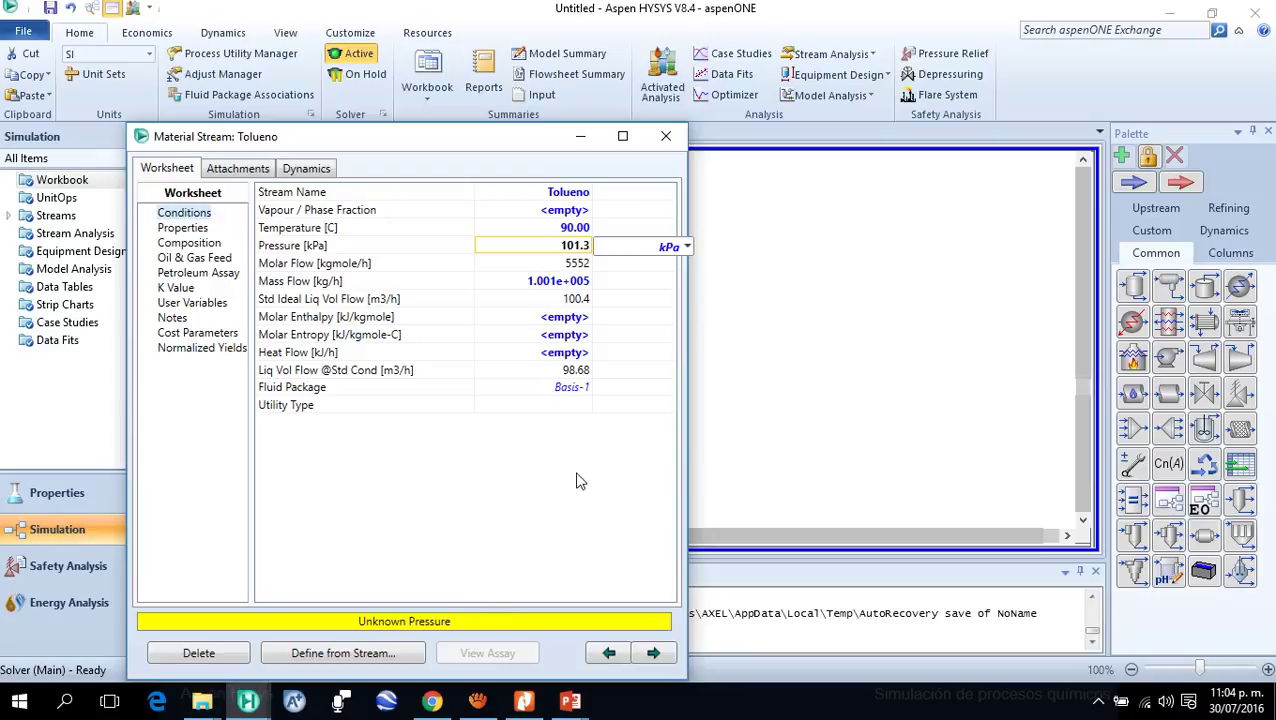
key("Return")
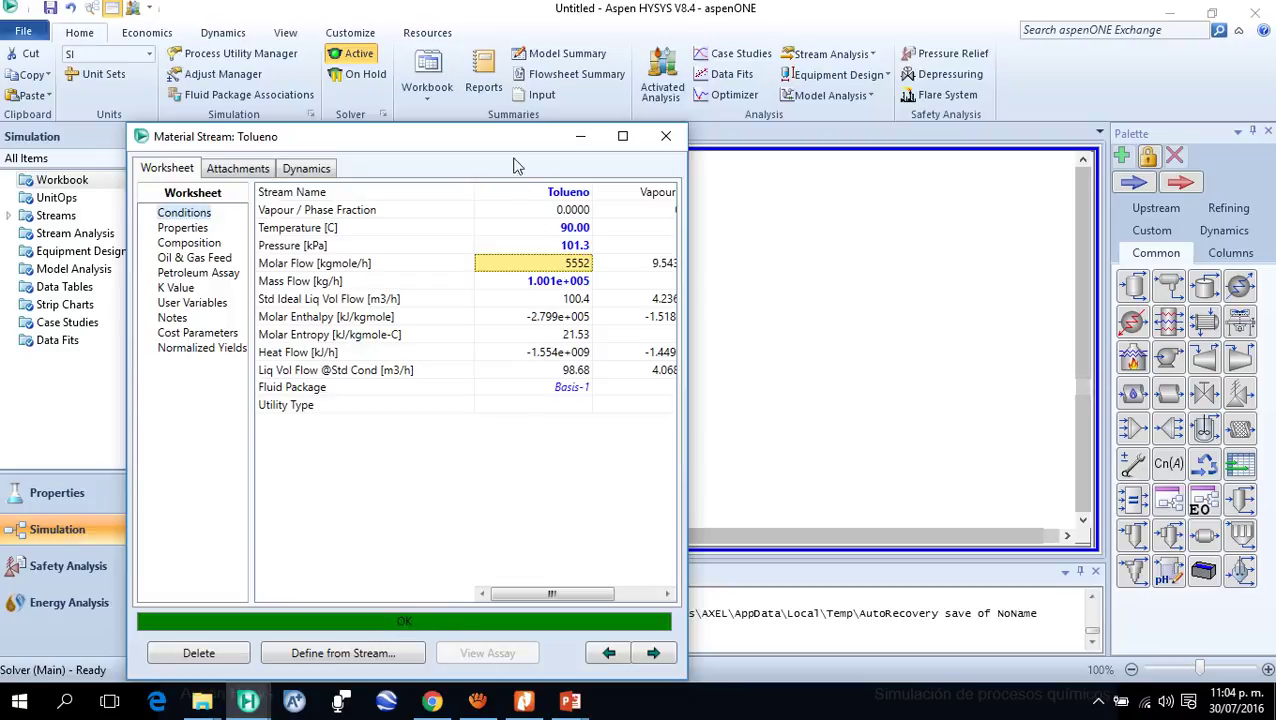
Examine the Tolueno stream's solved conditions and check them against the vapour fraction question on the exercise 1 slide
left_click_drag(500, 145, 826, 73)
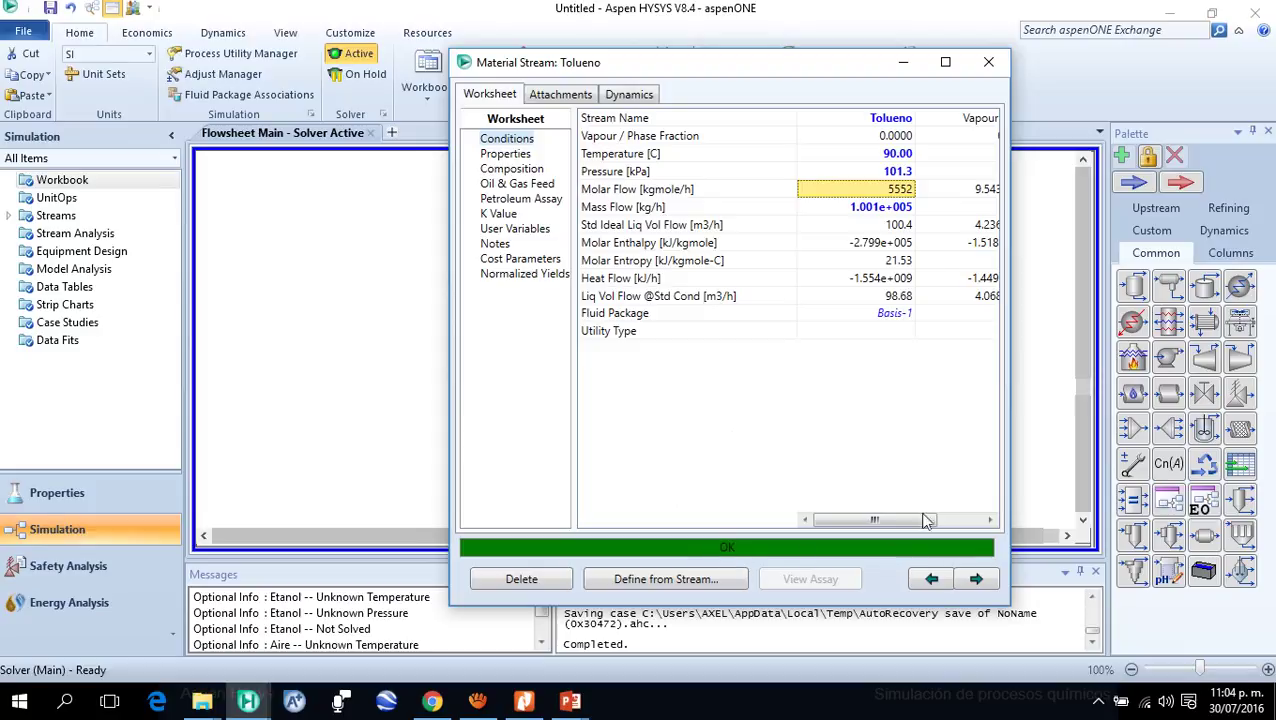
left_click(989, 63)
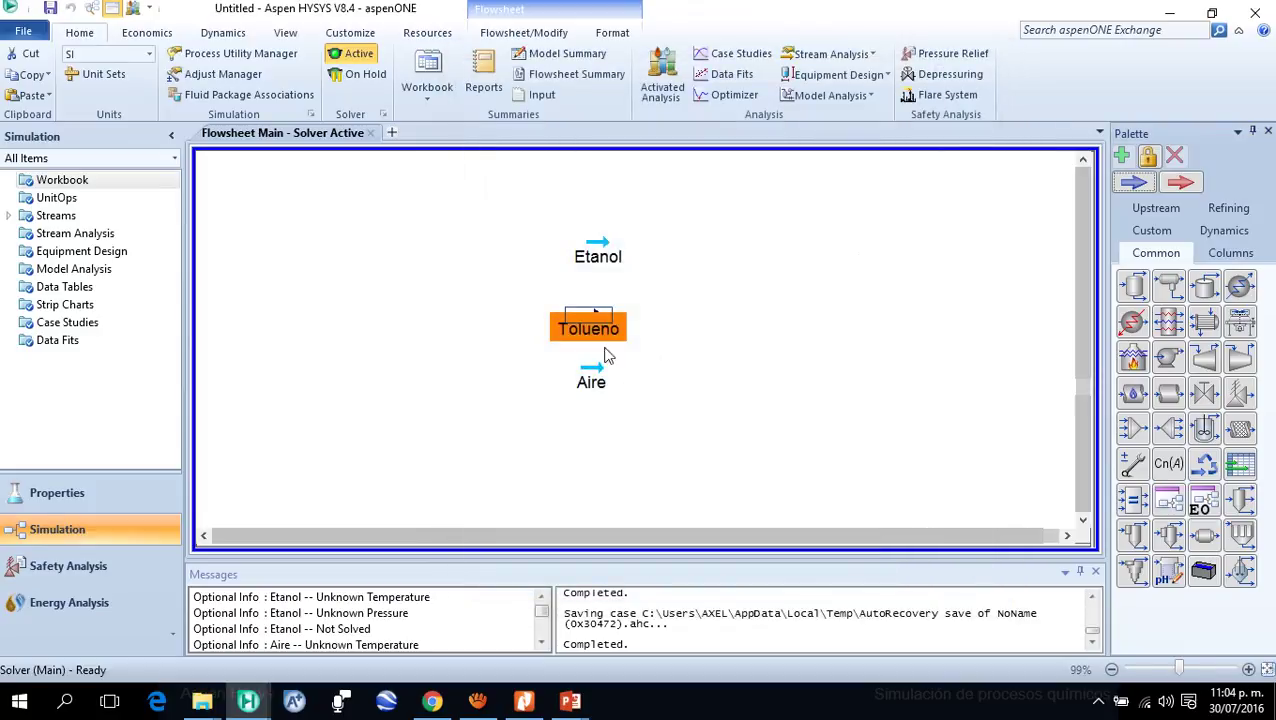
mouse_move(600, 330)
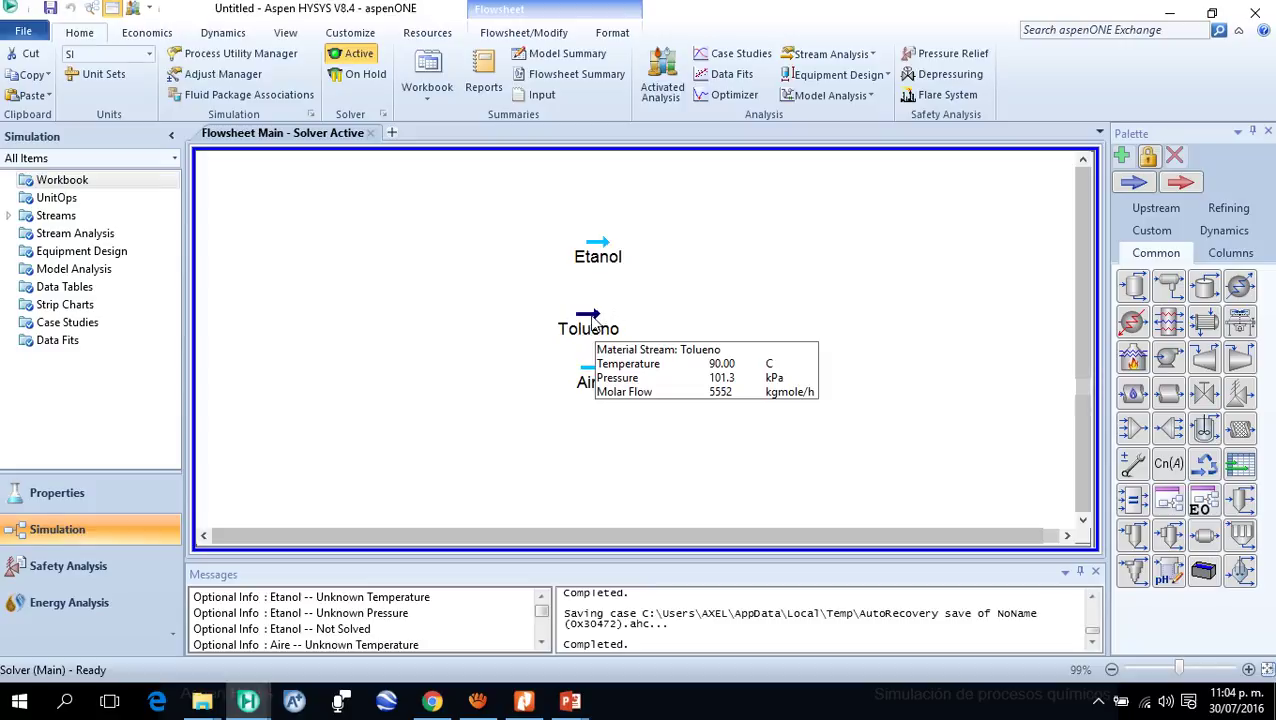
double_click(591, 316)
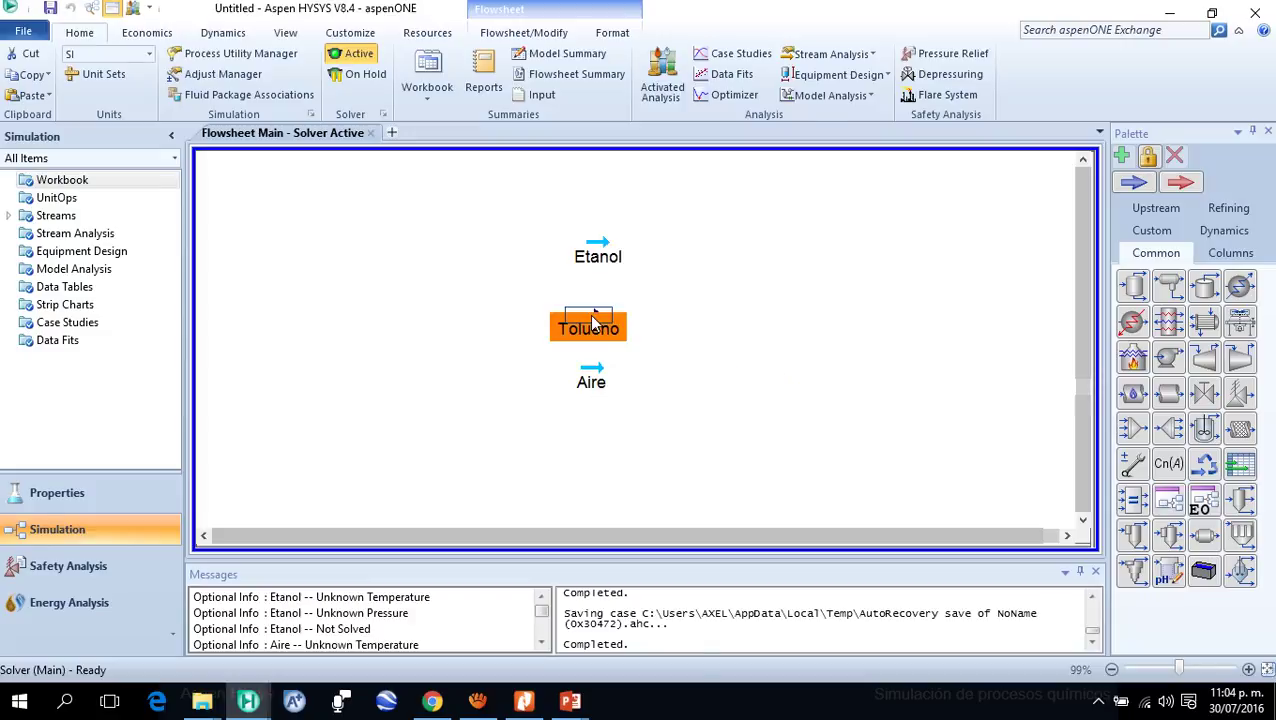
left_click_drag(536, 170, 617, 98)
key("alt+Tab")
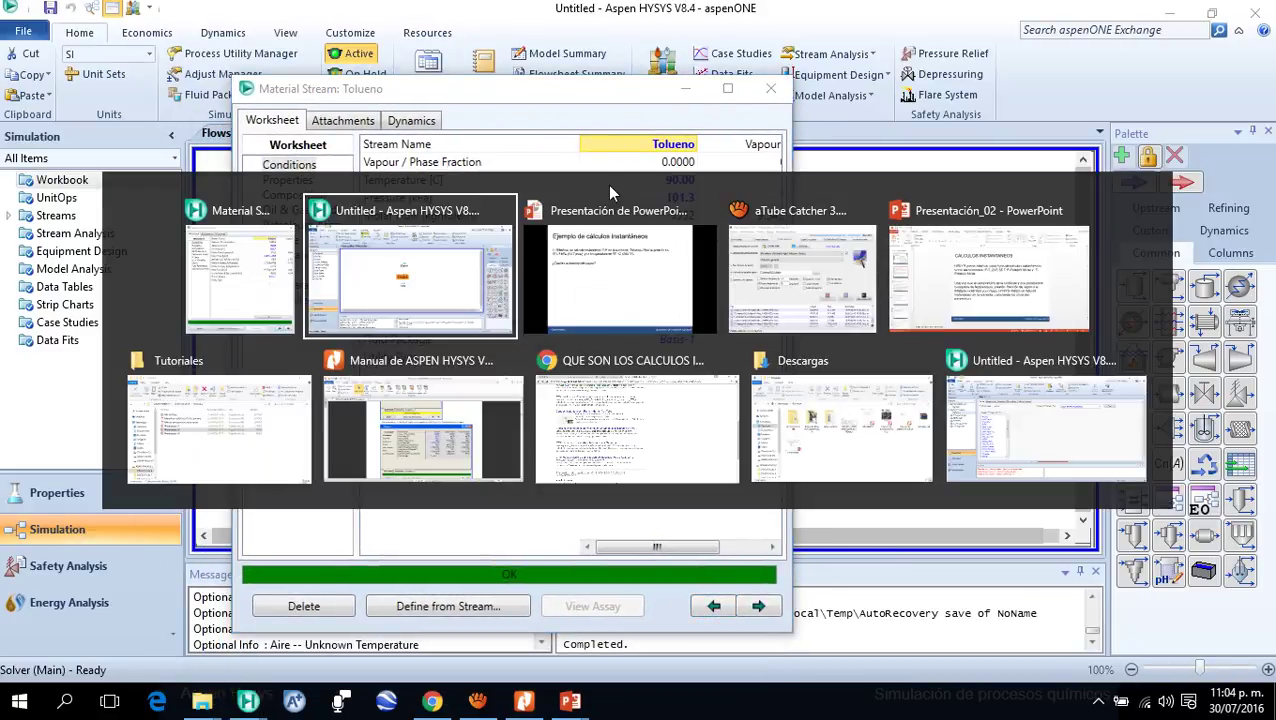
key("alt+Tab")
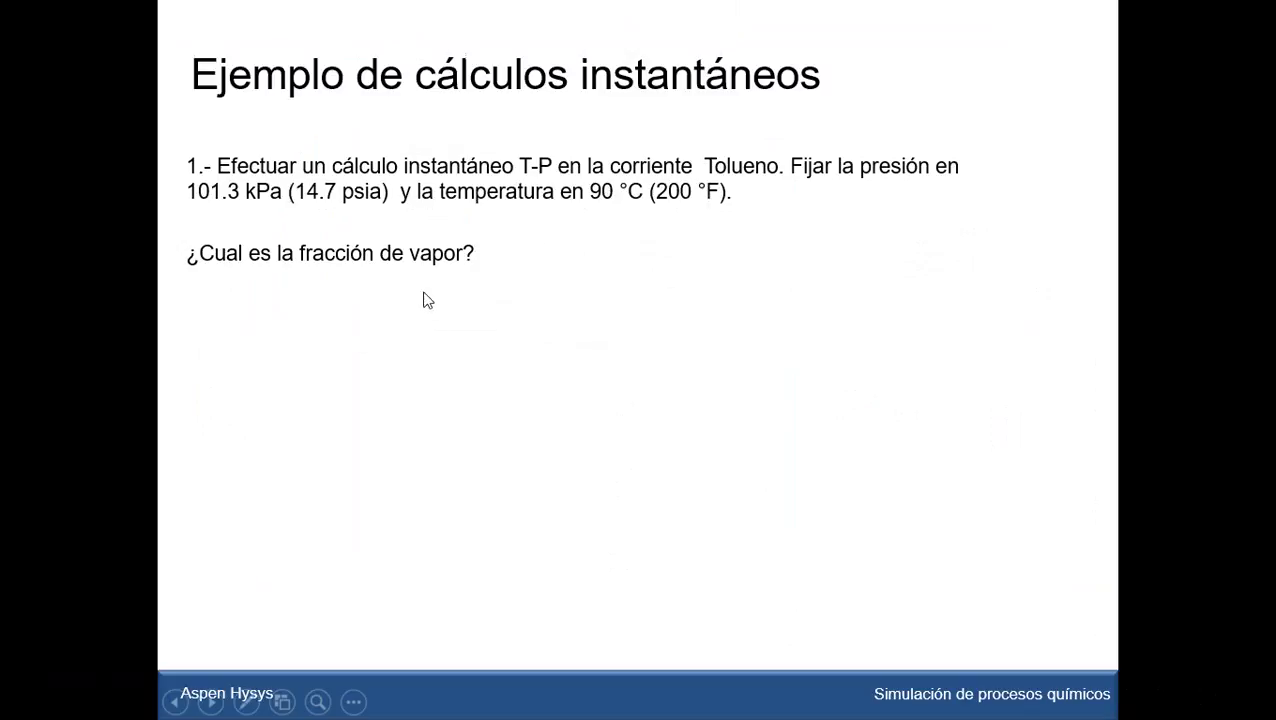
key("alt+Tab")
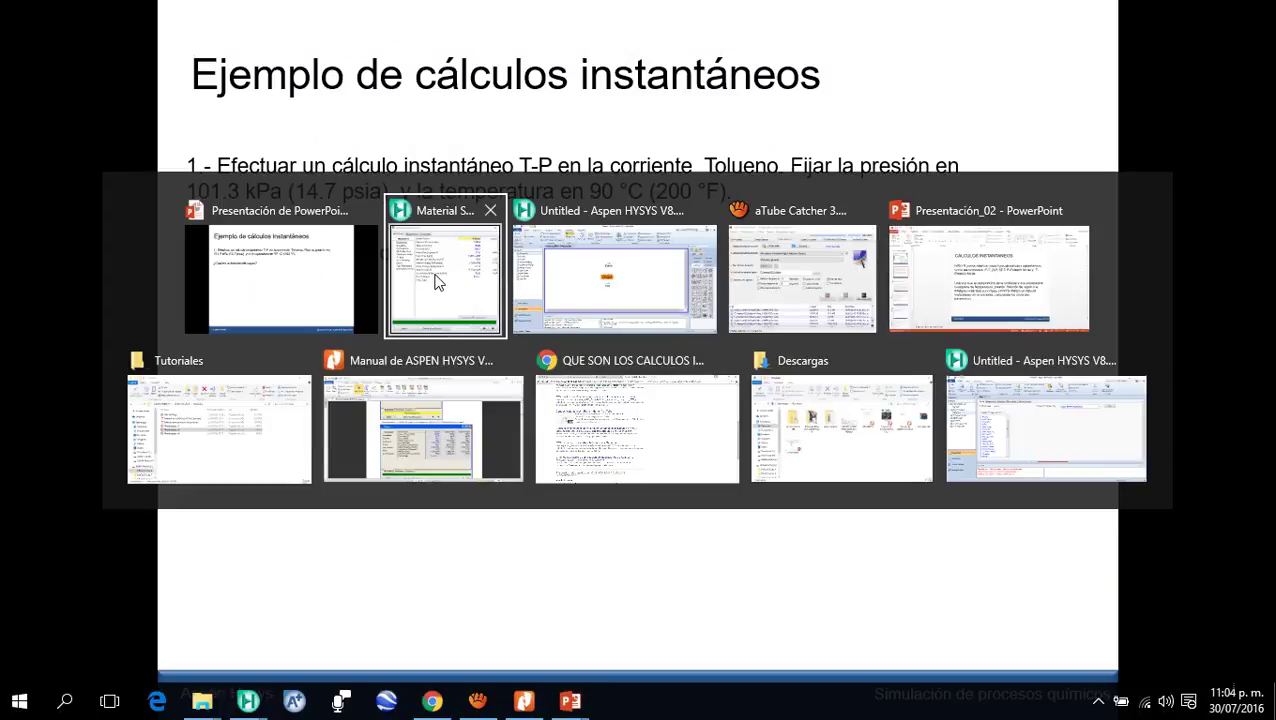
left_click(436, 282)
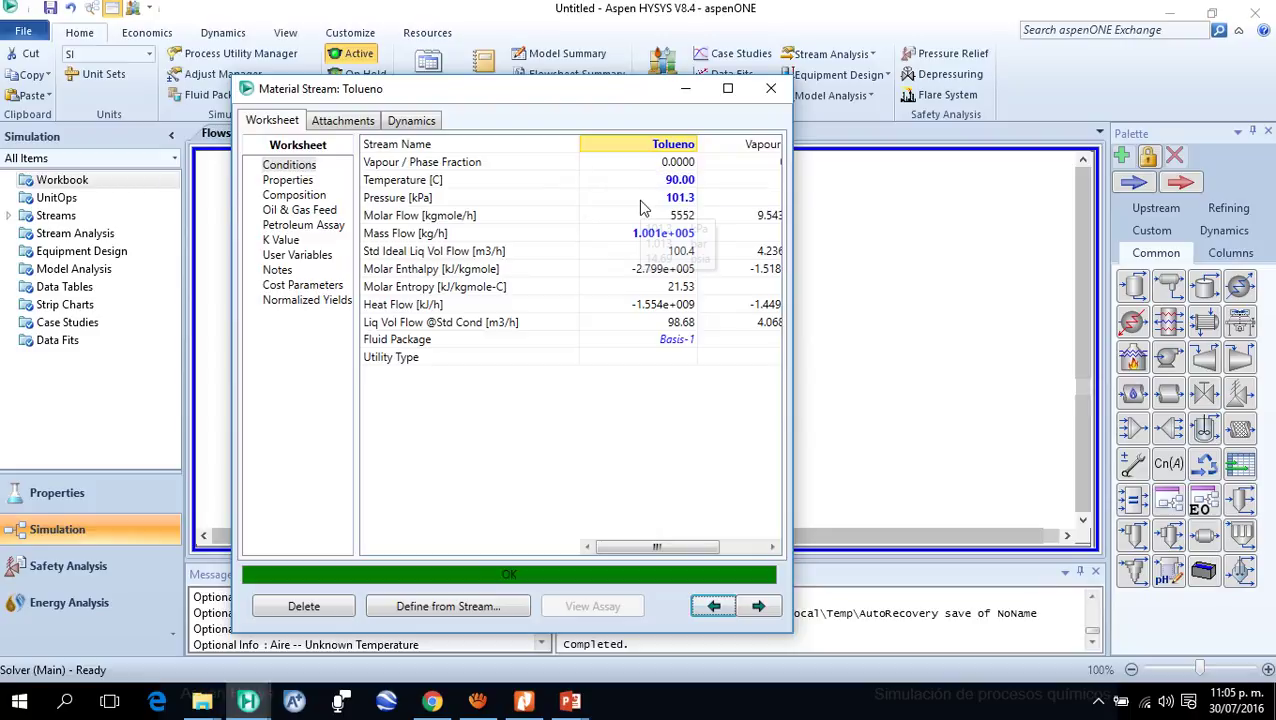
Switch to the PowerPoint slideshow, reveal the exercise 1 answer and advance to the dew point exercise
key("alt+Tab")
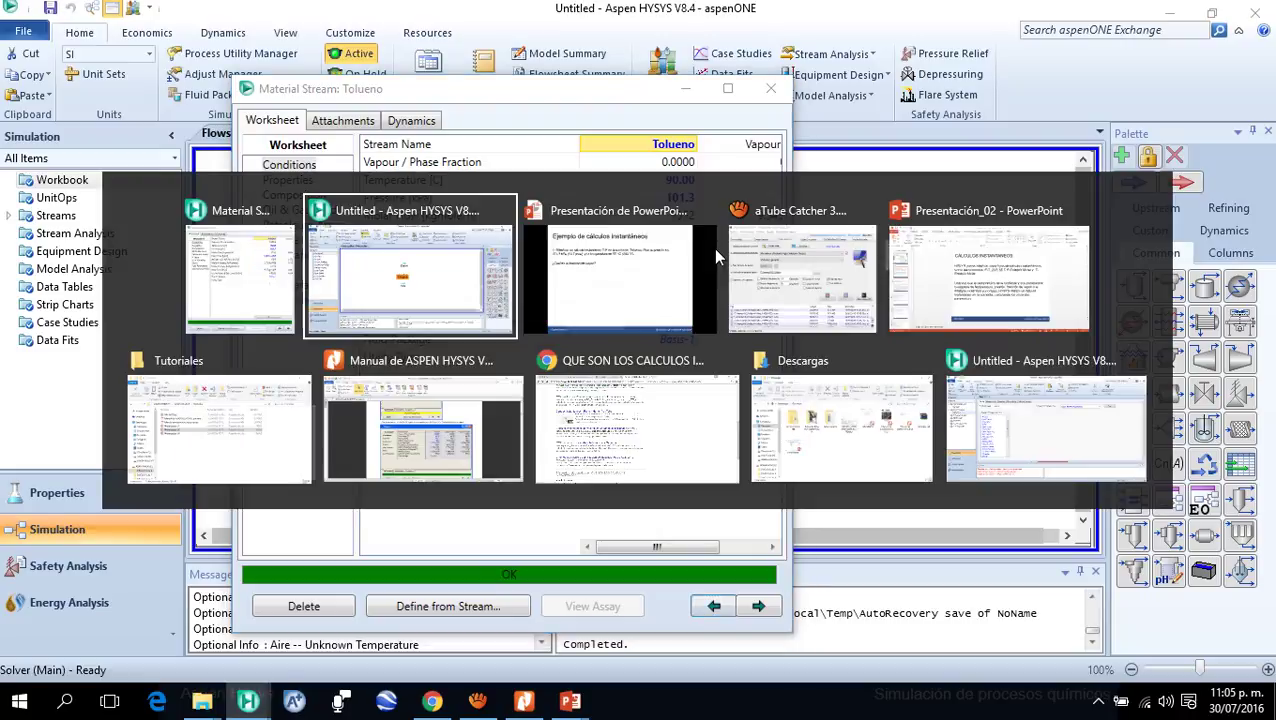
key("alt+Tab")
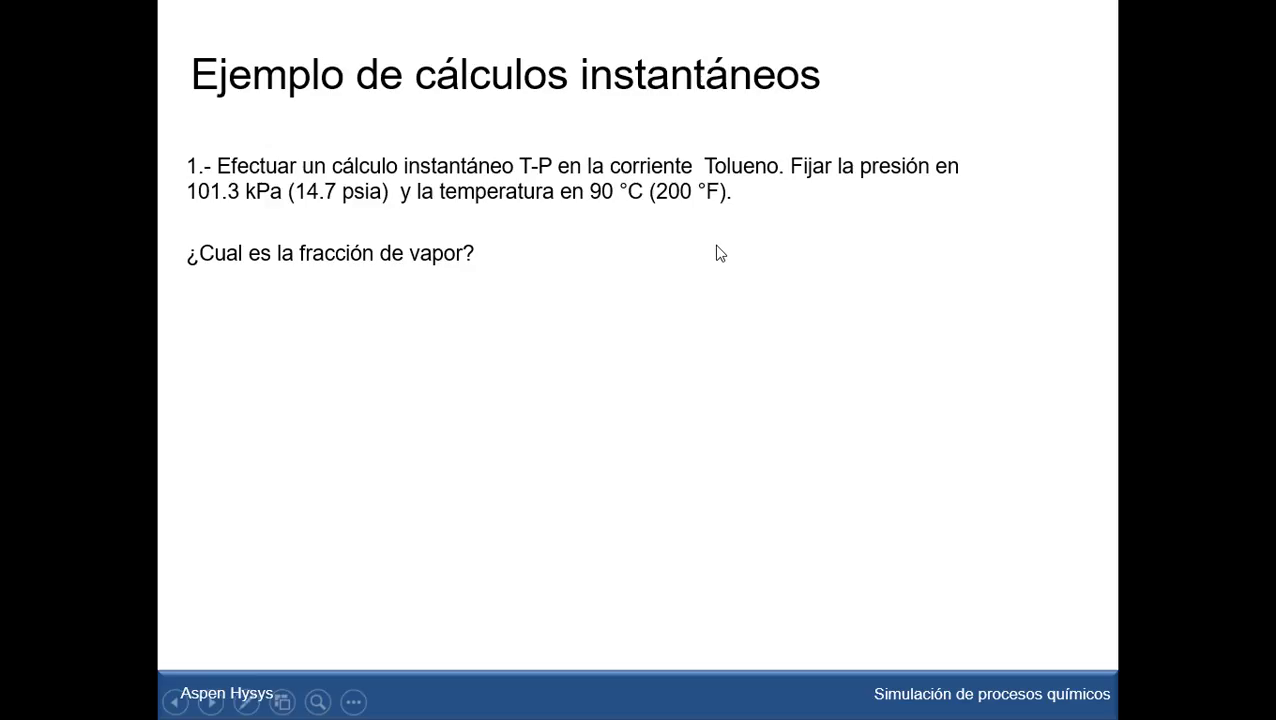
left_click(666, 232)
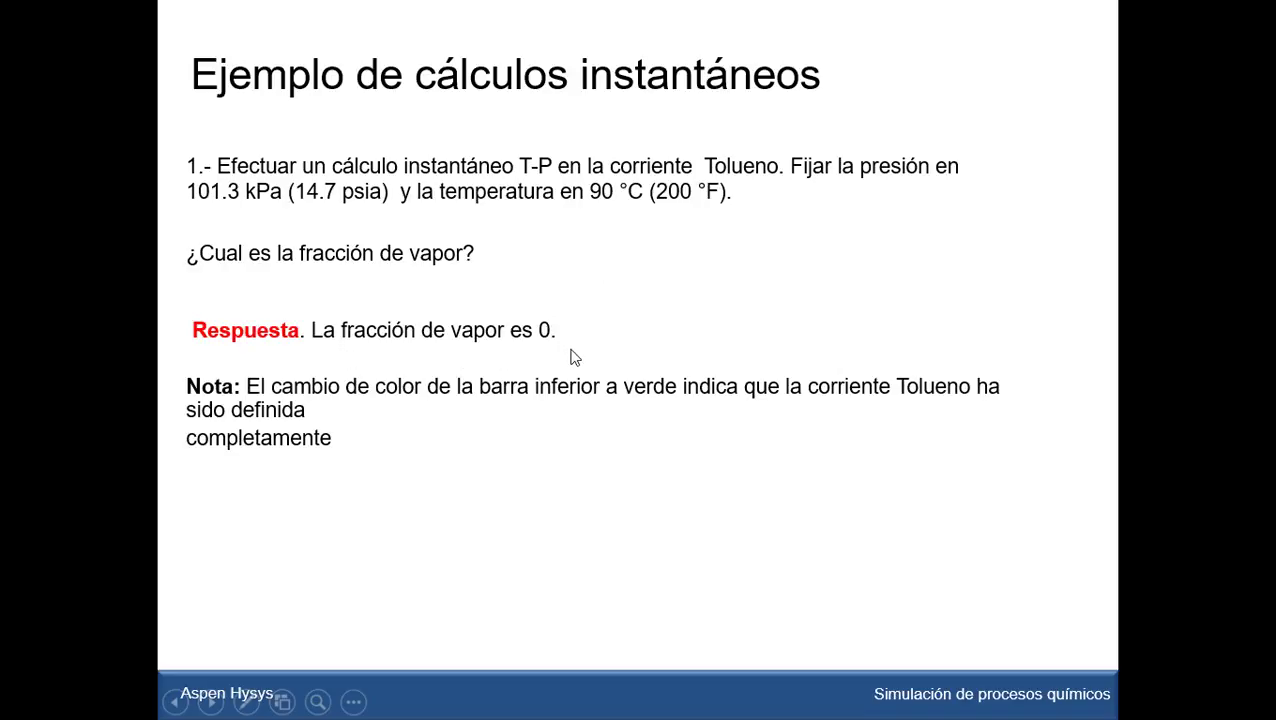
left_click(295, 405)
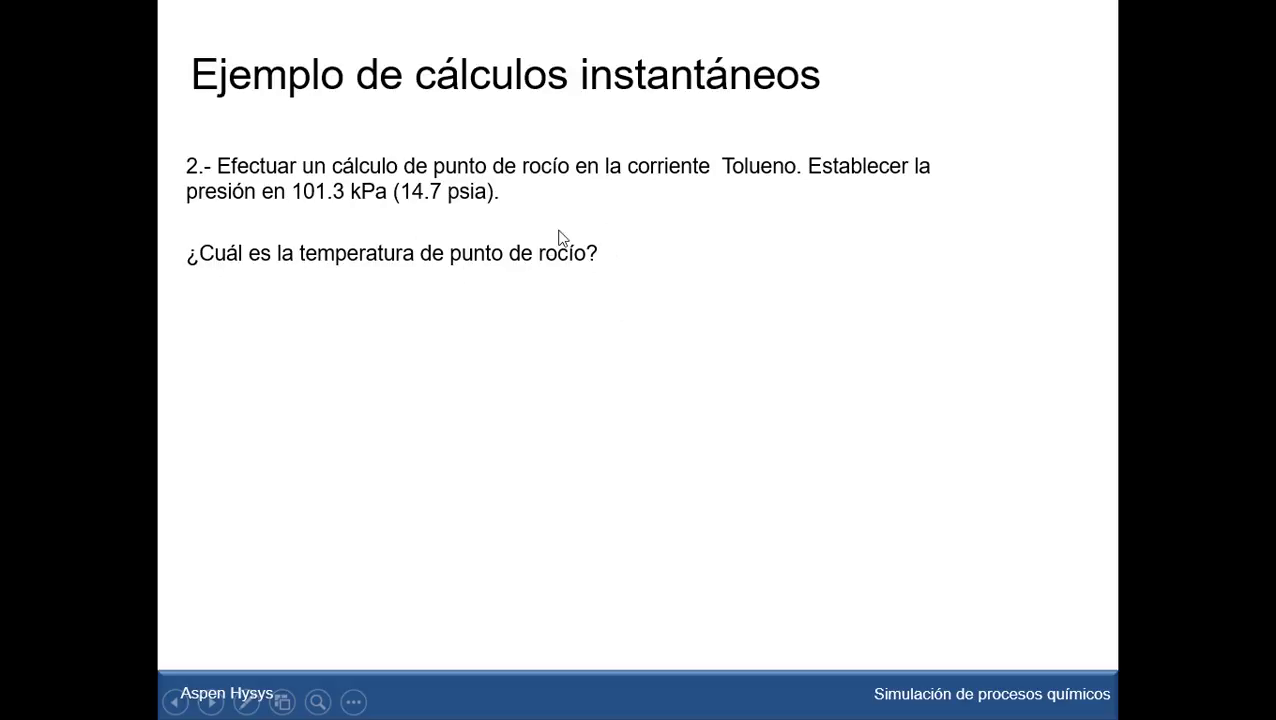
Return to Aspen HYSYS and compare the Tolueno stream's pressure and vapour fraction with the dew point exercise on the slide
key("alt+Tab")
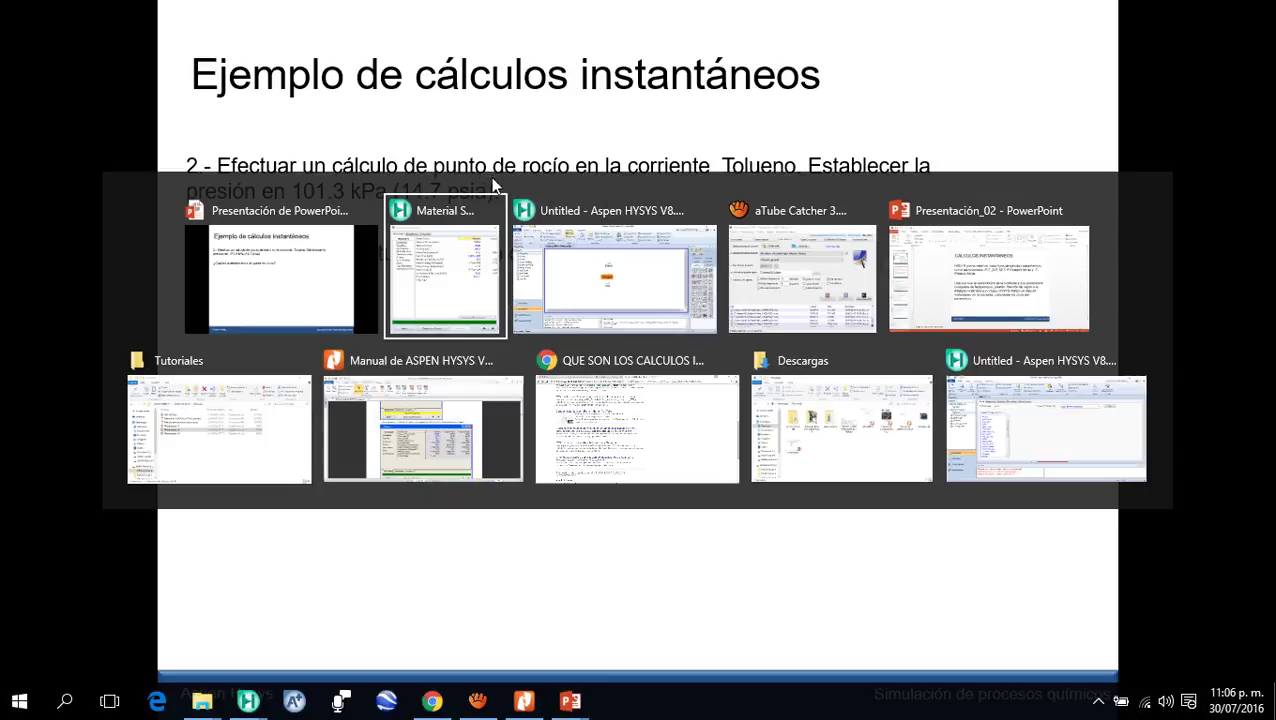
left_click(574, 265)
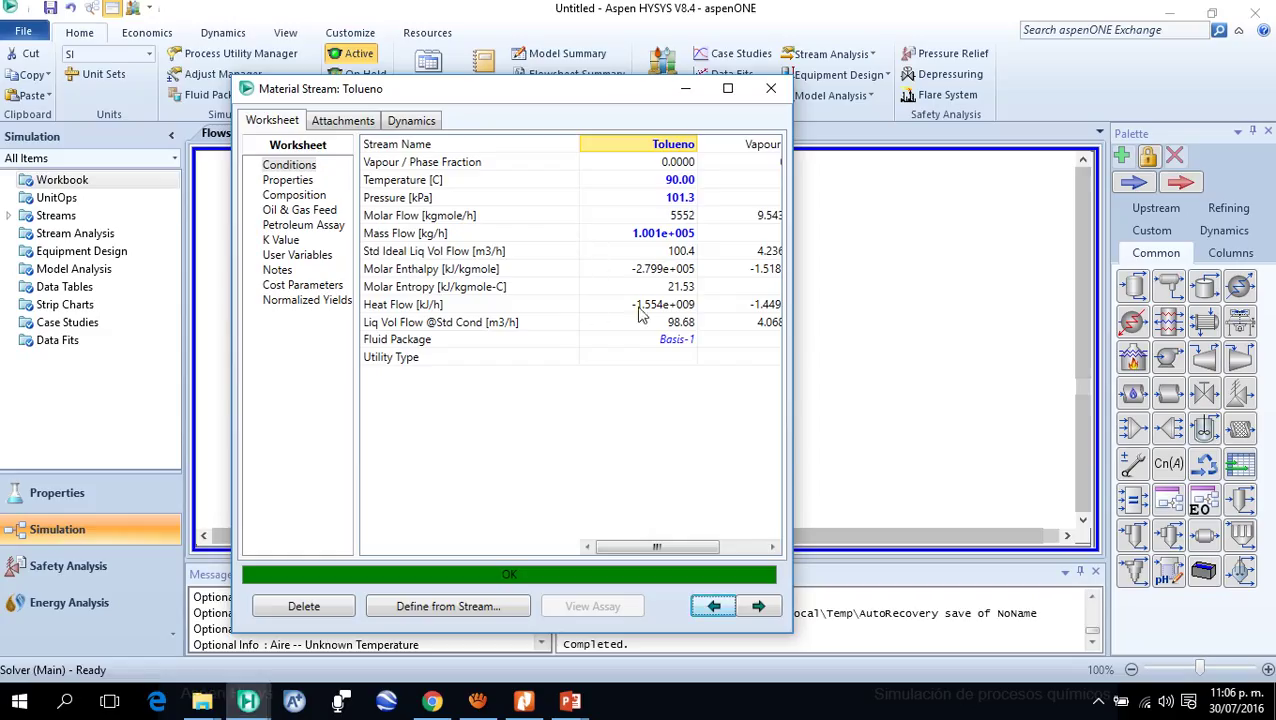
left_click_drag(588, 91, 657, 80)
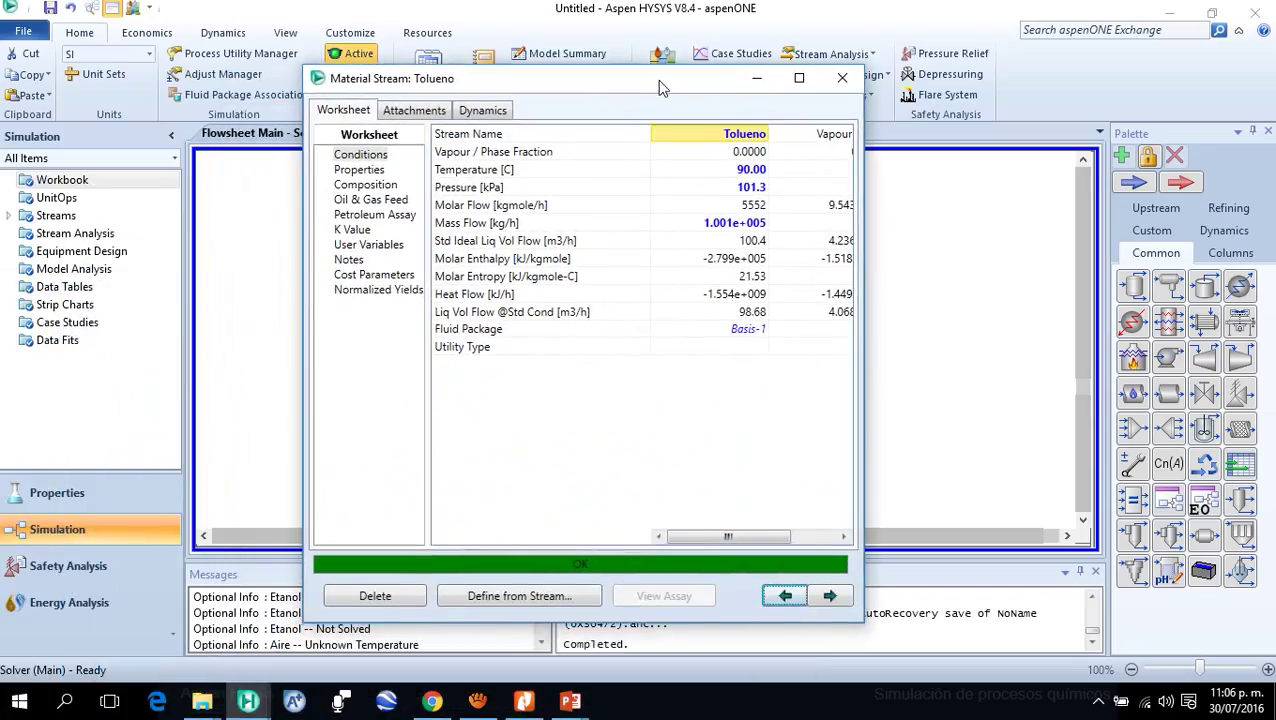
left_click(753, 189)
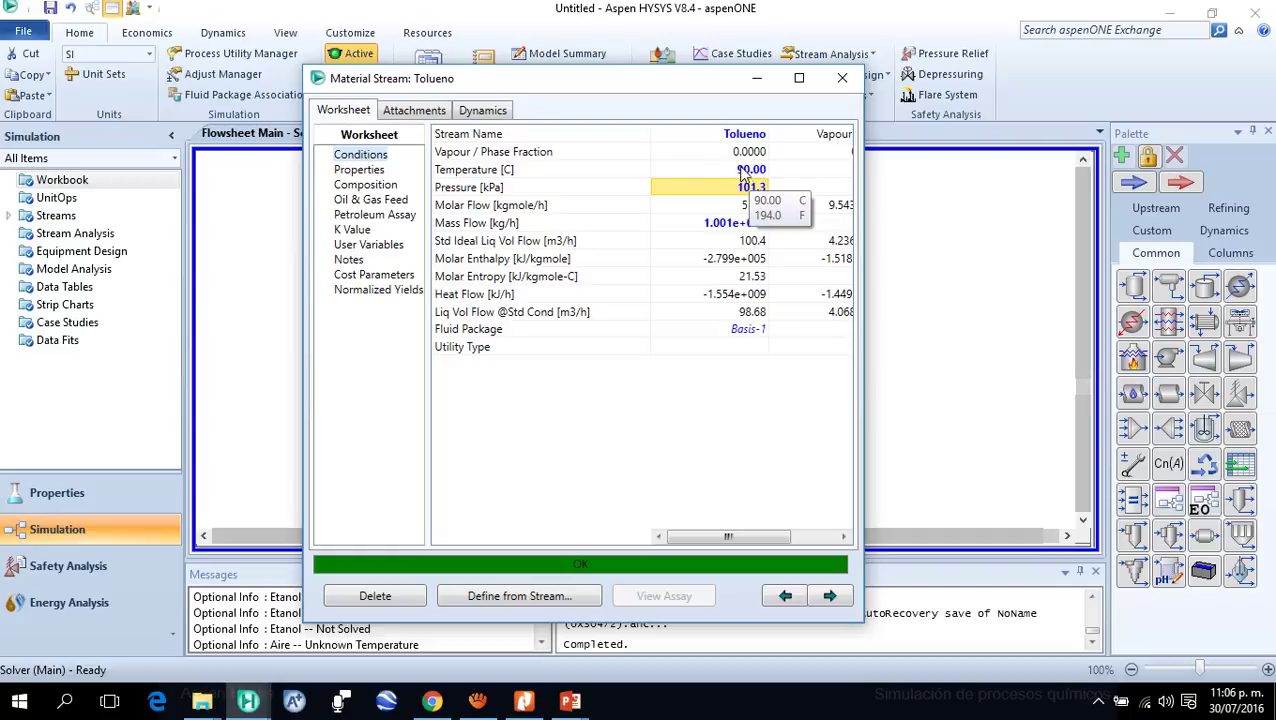
left_click(748, 153)
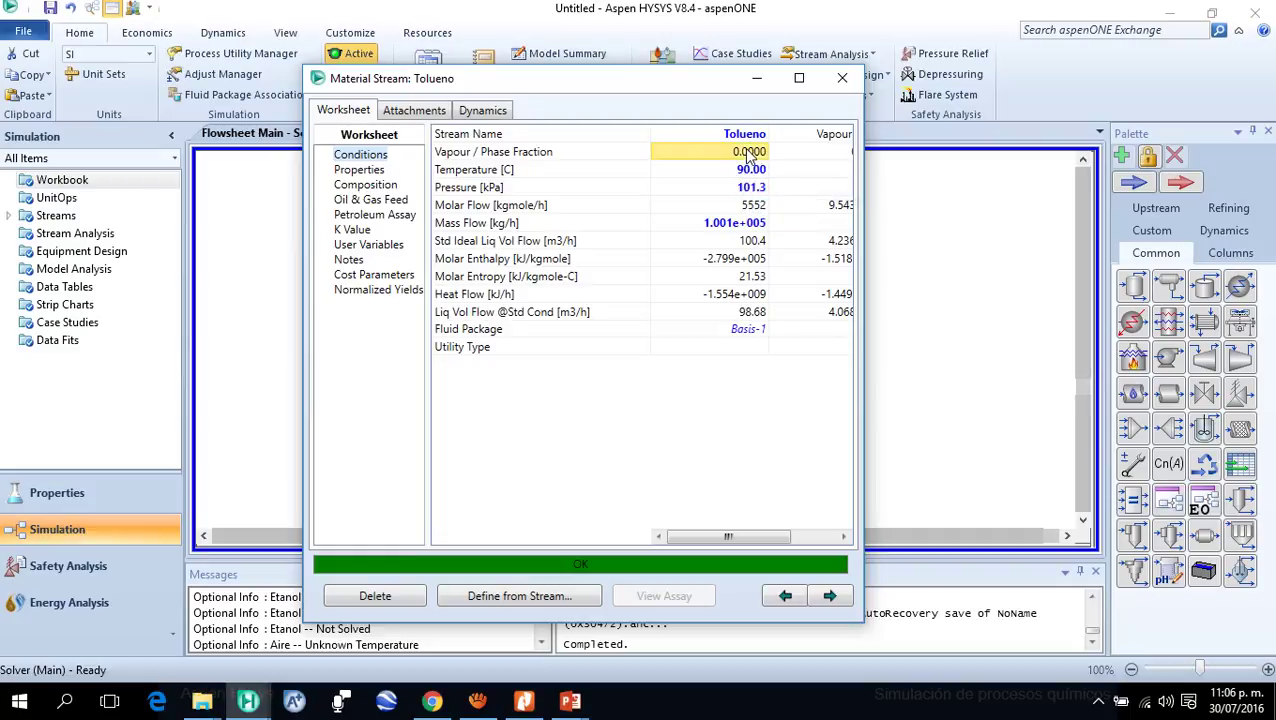
key("alt+Tab")
key("alt+Tab")
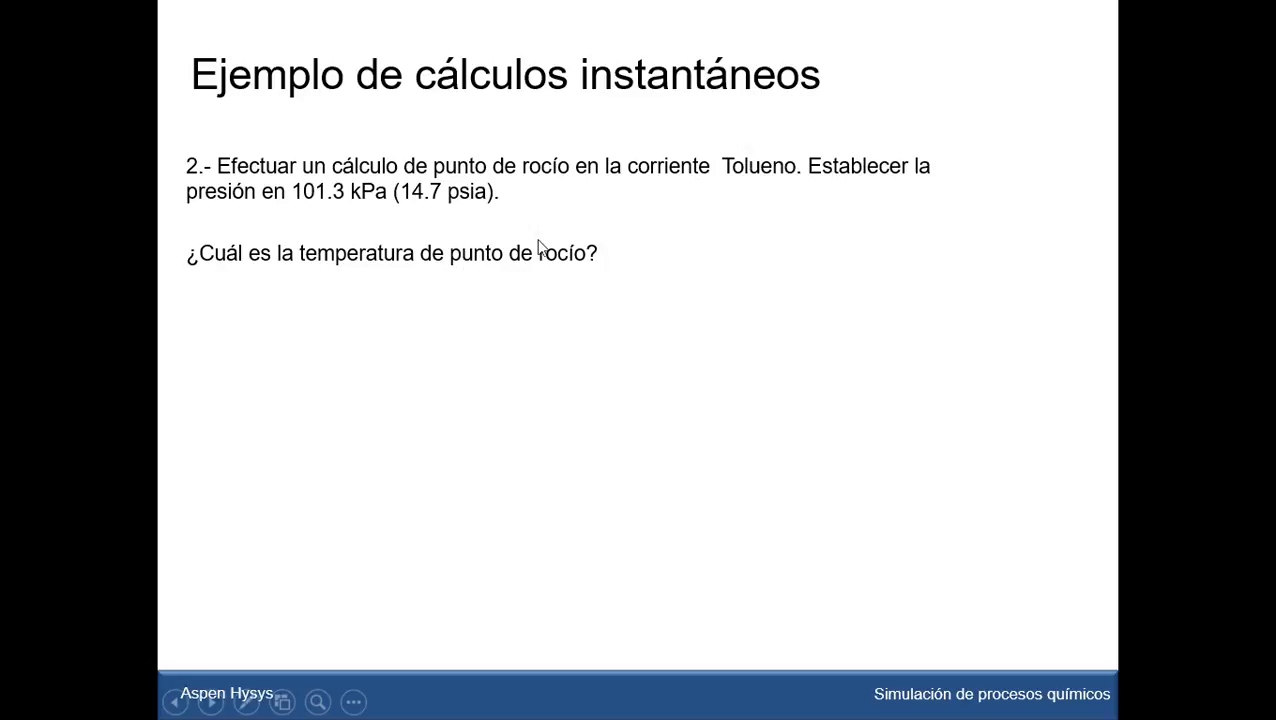
key("alt+Tab")
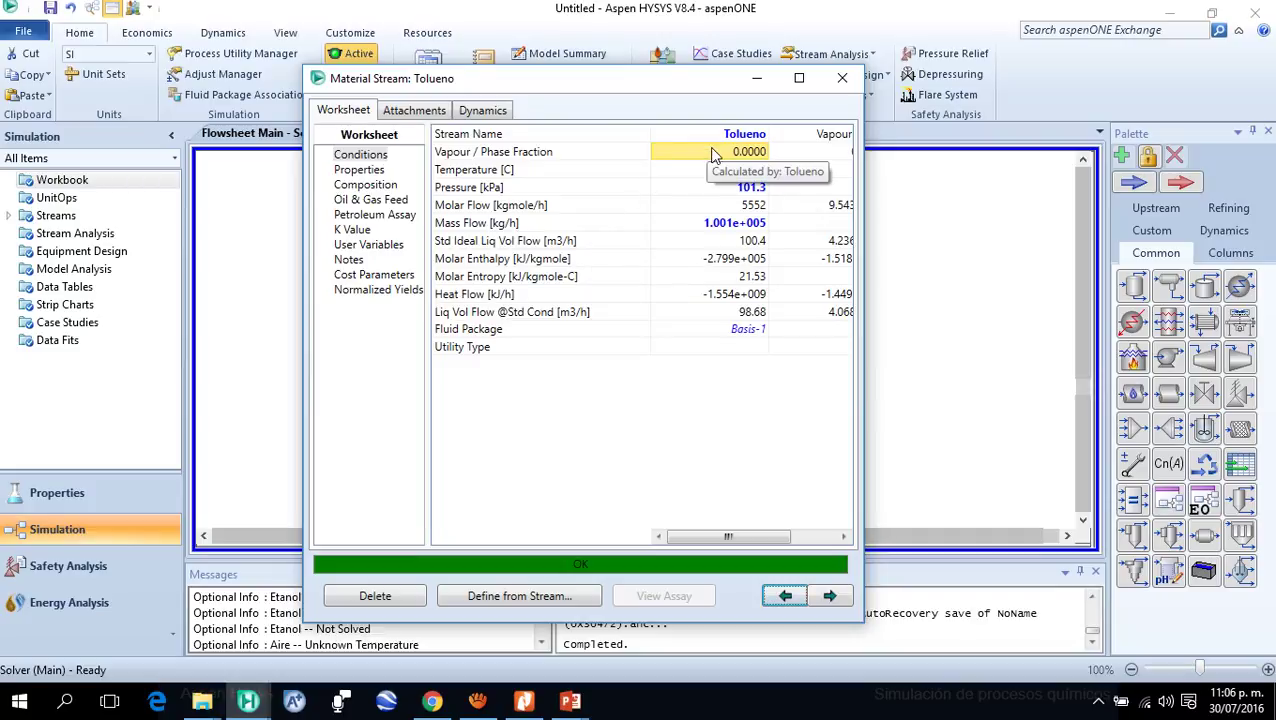
Clear the Tolueno stream's temperature and set its vapour fraction to 1 to calculate the dew point at 101.3 kPa
left_click(750, 171)
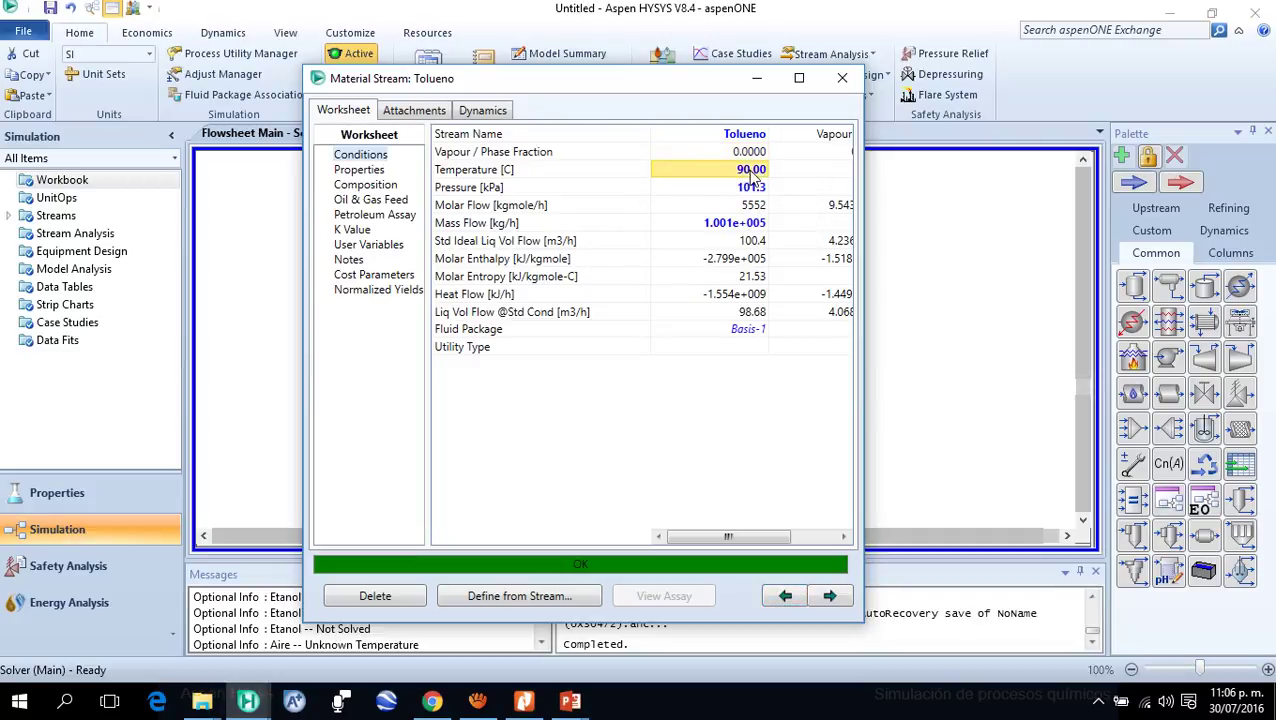
key("Delete")
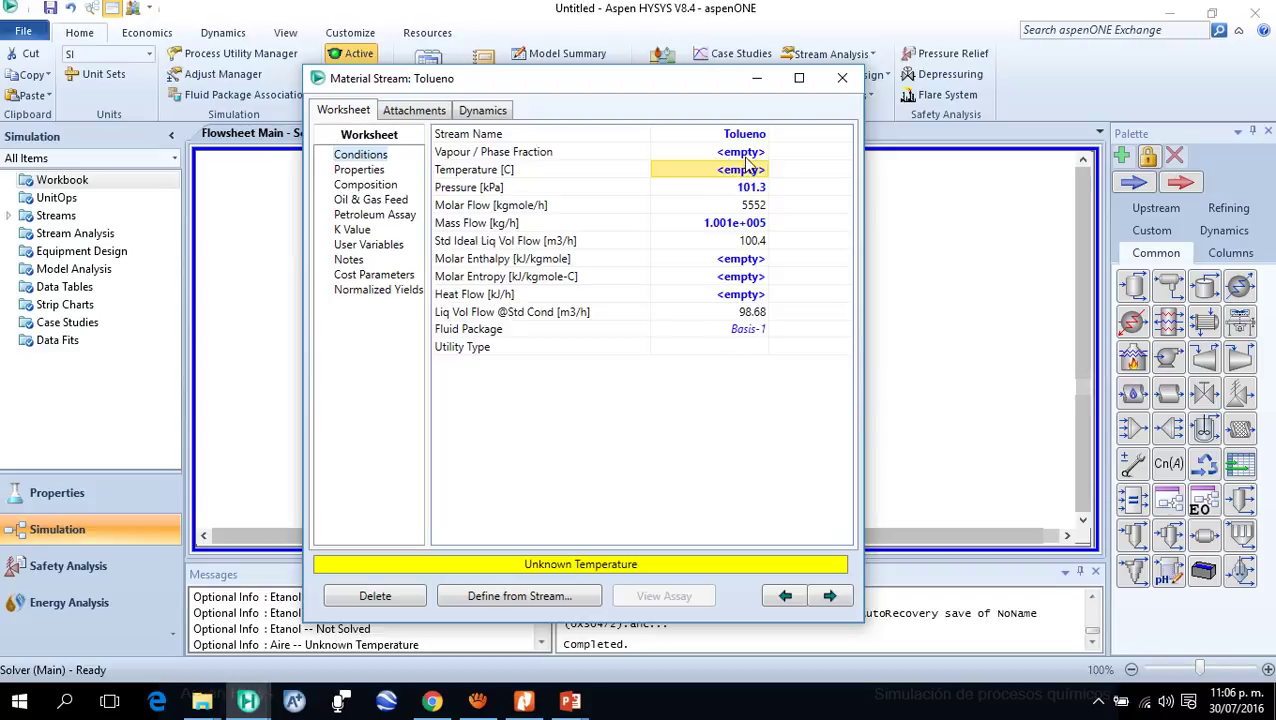
left_click(745, 154)
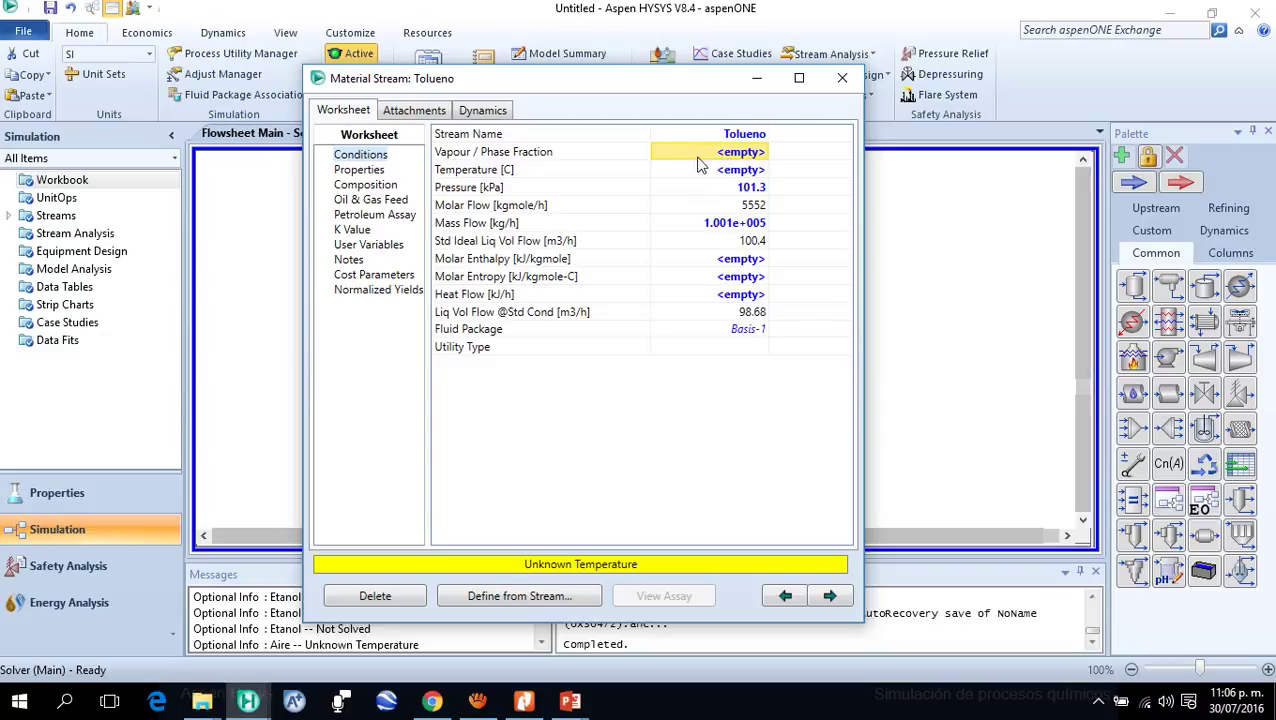
type("1")
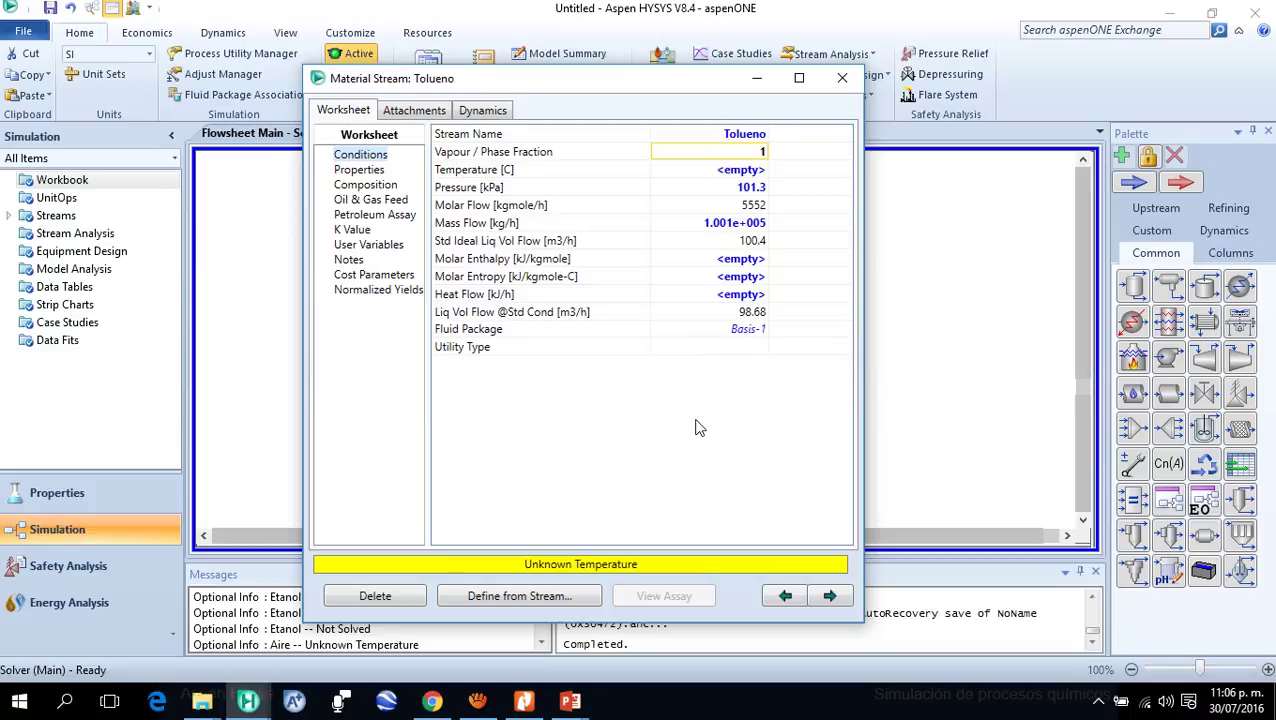
key("Return")
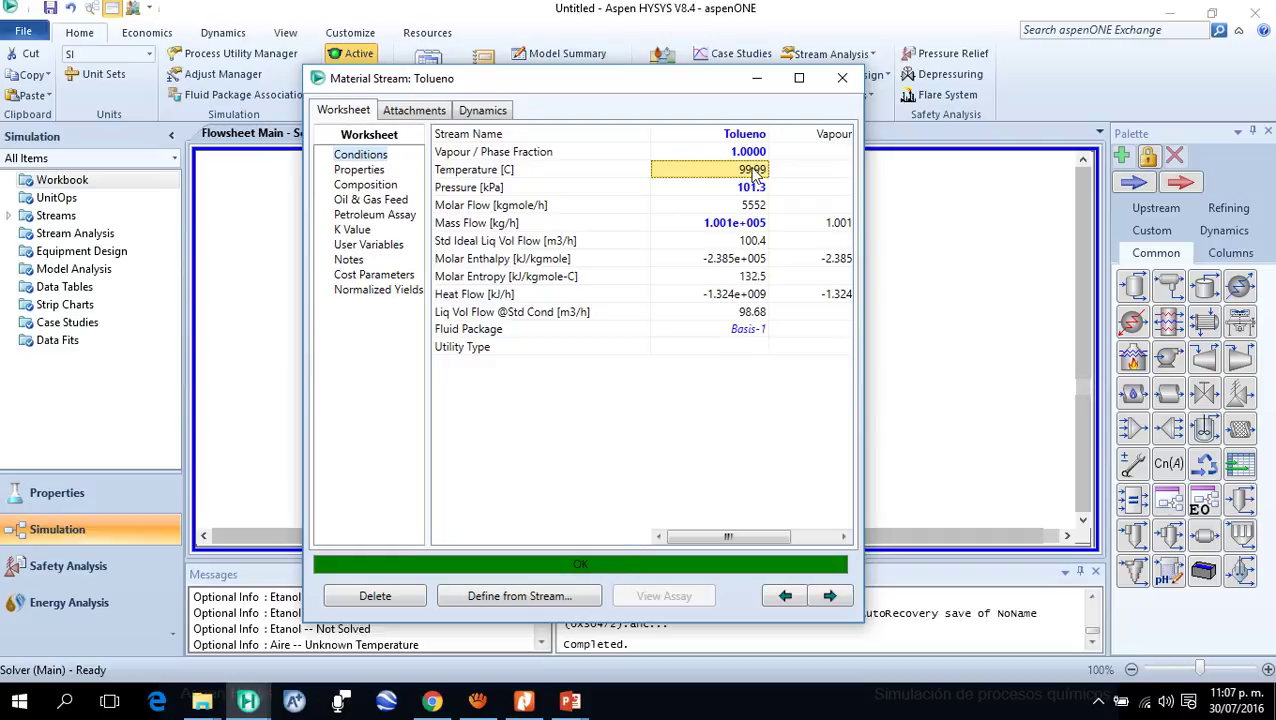
Switch to the PowerPoint slideshow, reveal the dew point answer and advance to the bubble point exercise
mouse_move(738, 176)
key("alt+Tab")
key("alt+Tab")
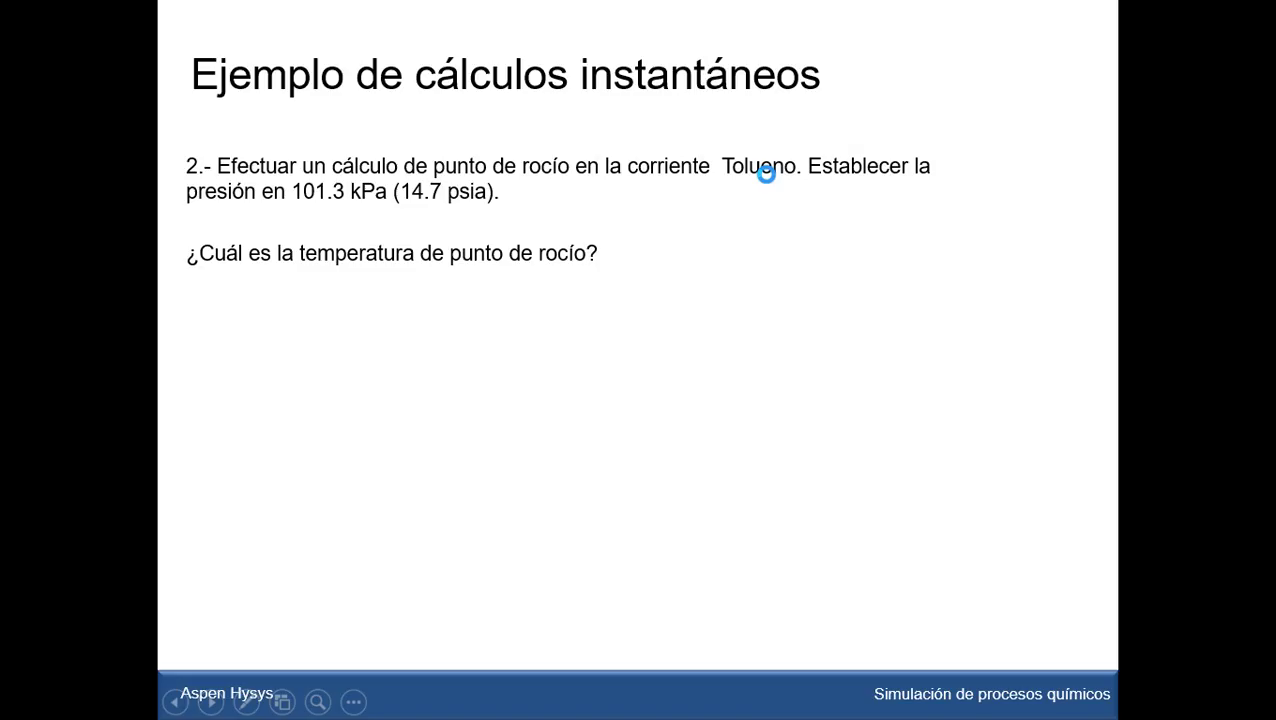
left_click(770, 183)
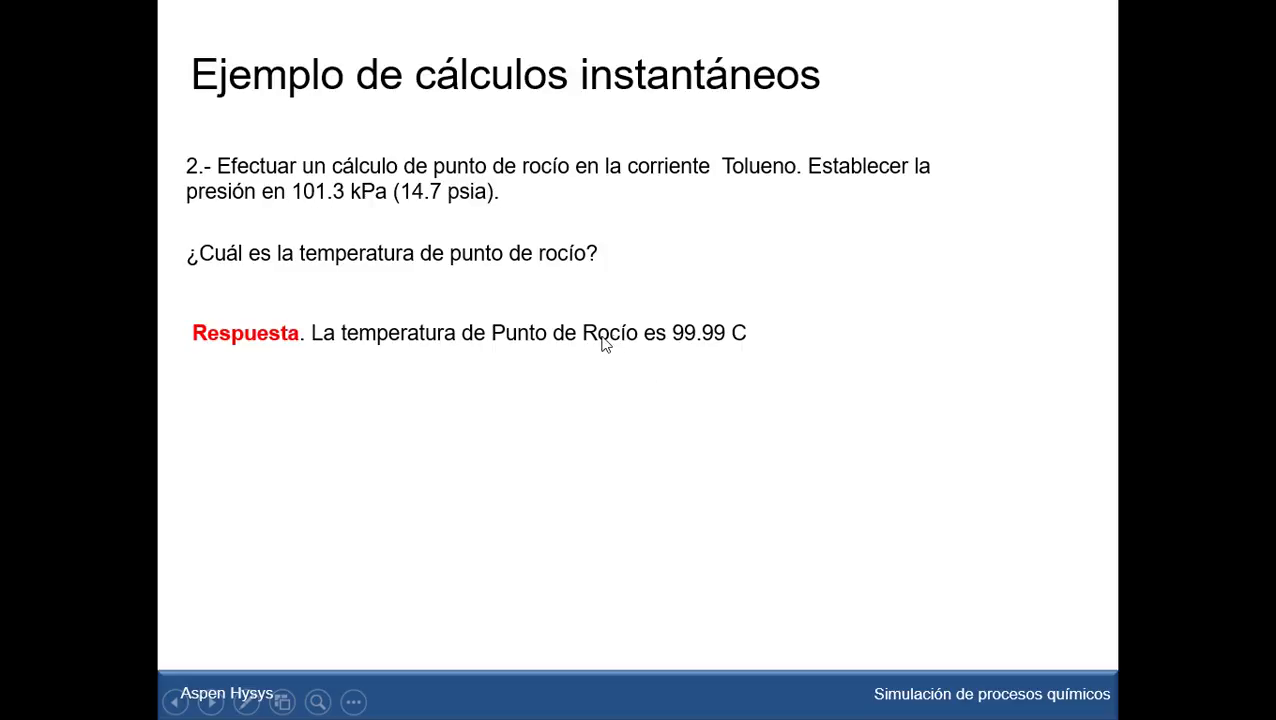
left_click(542, 290)
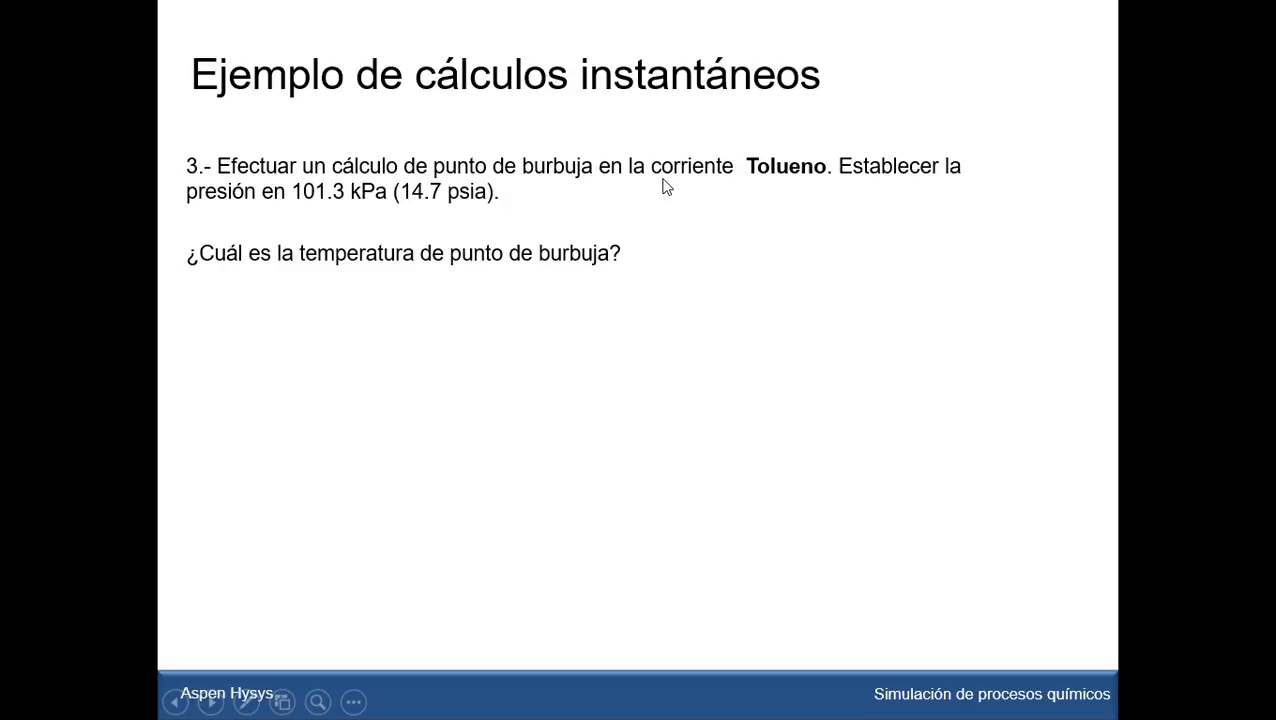
Return to Aspen HYSYS and set the Tolueno stream's vapour fraction to 0 to calculate its bubble point
key("alt+Tab")
key("alt+Tab")
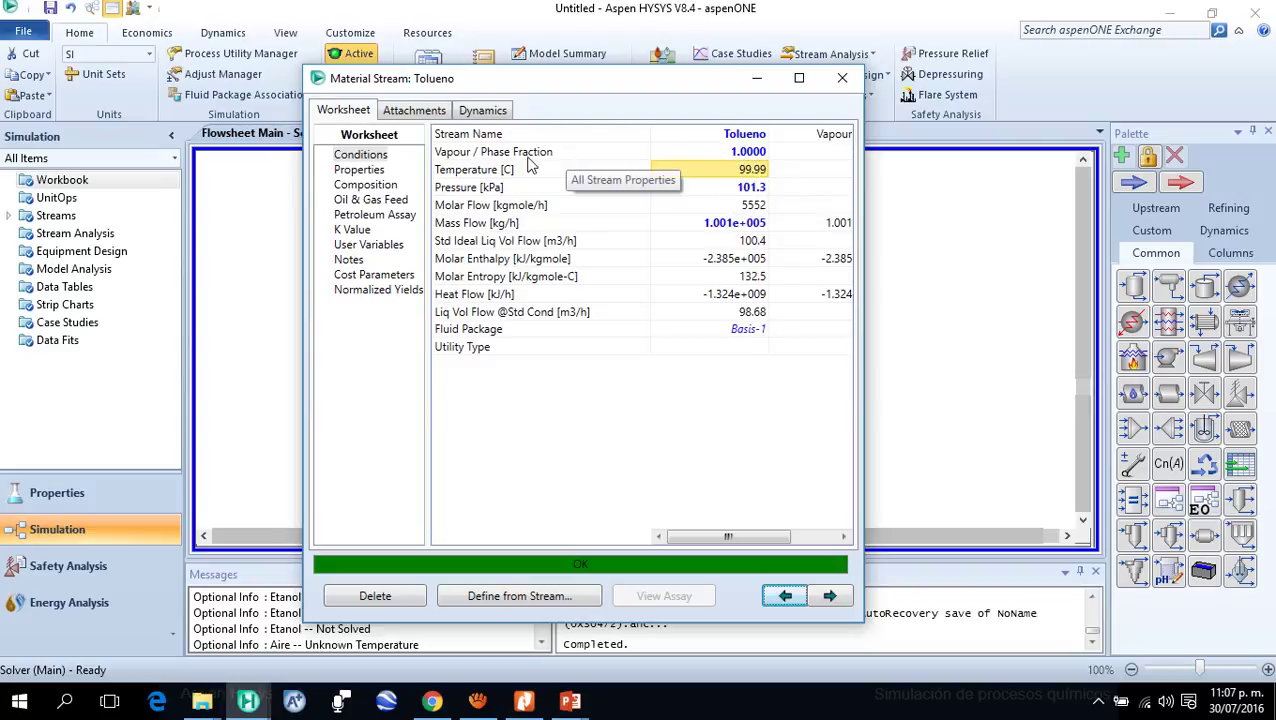
left_click(741, 172)
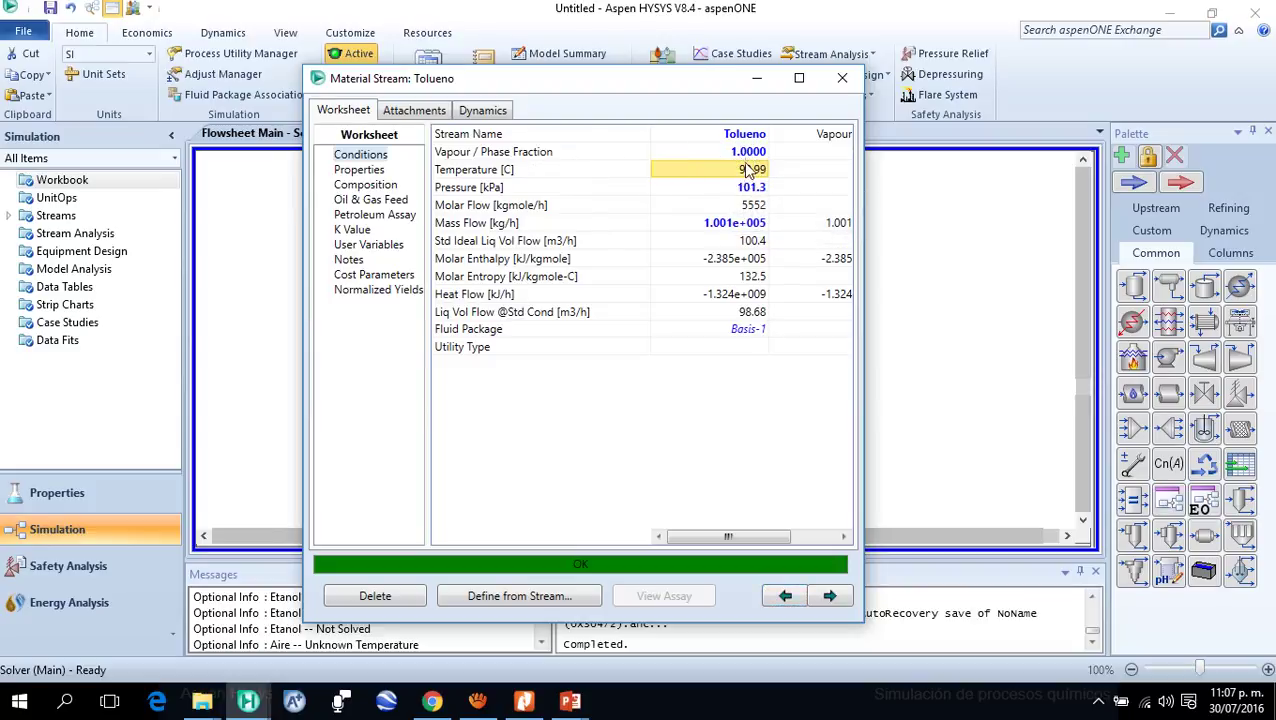
left_click(747, 155)
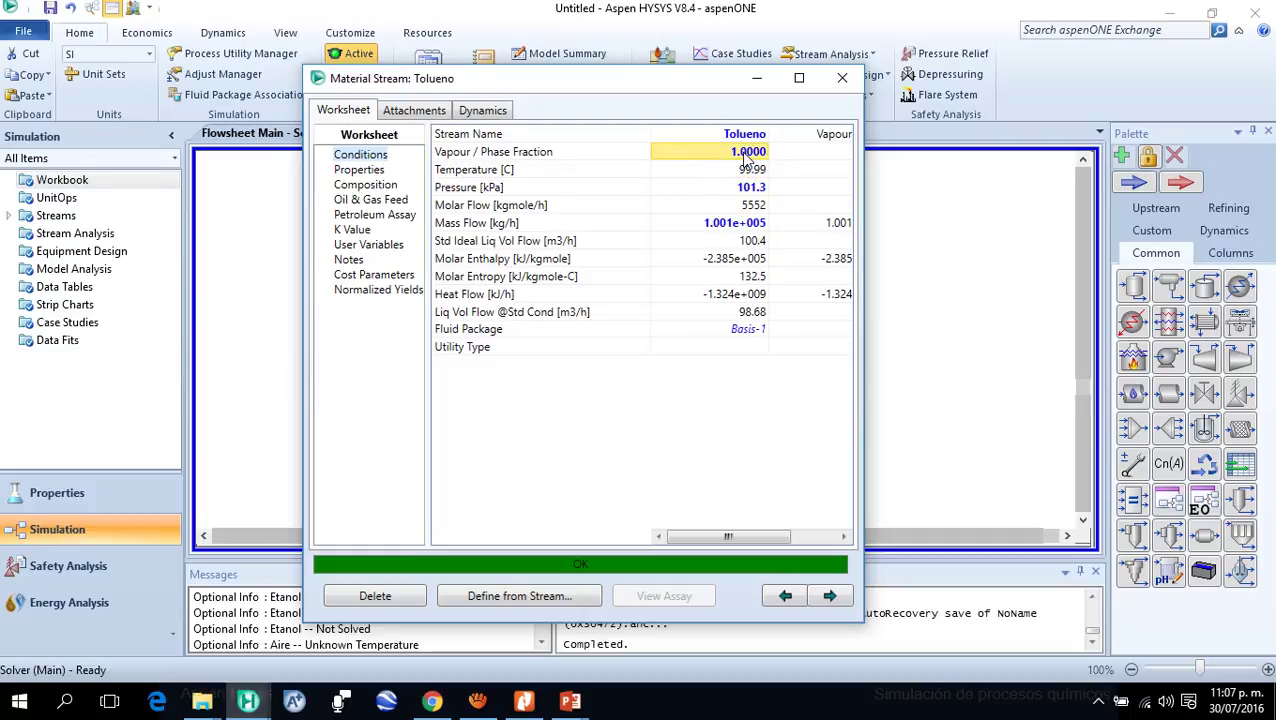
type("0")
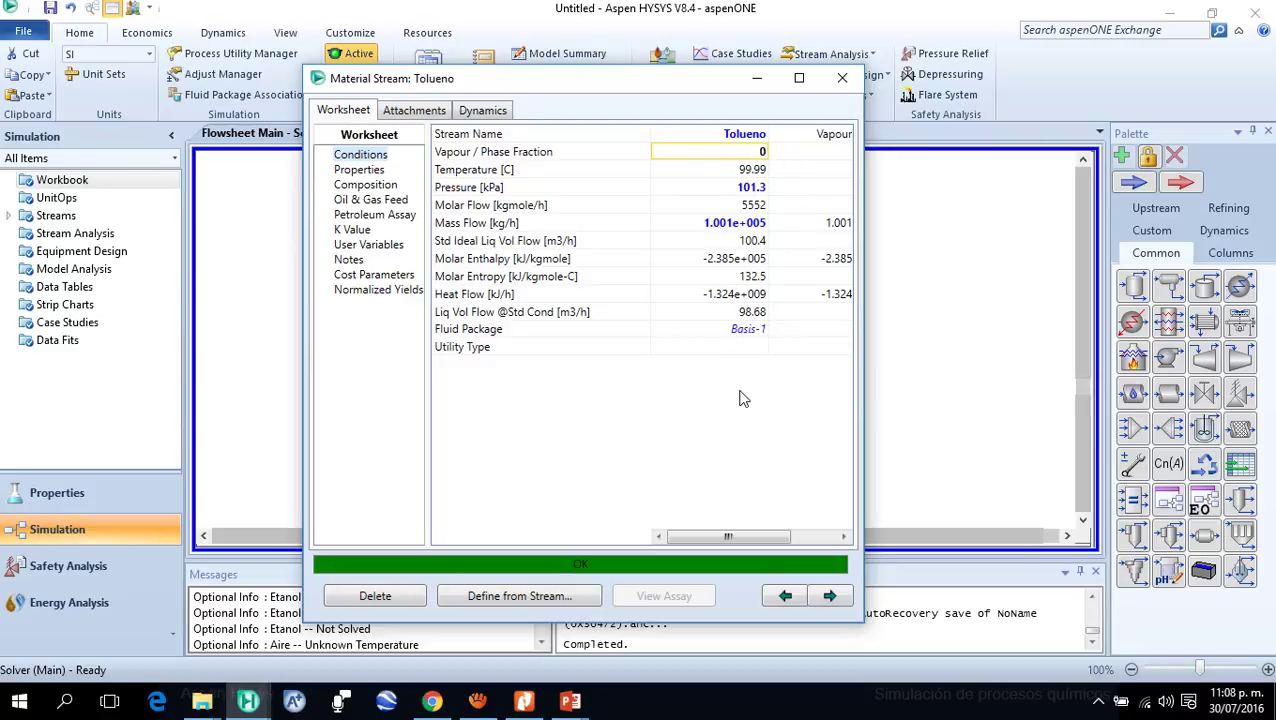
left_click(745, 172)
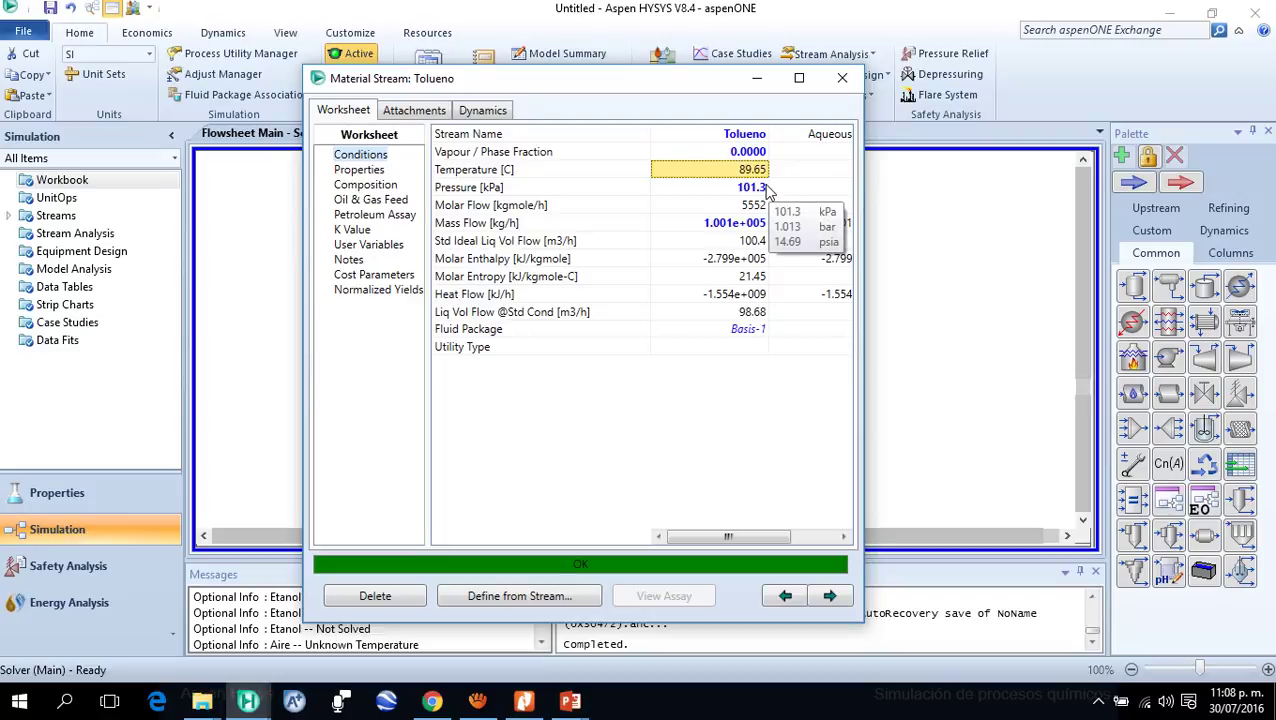
Switch to the PowerPoint slideshow and reveal the answer to the bubble point exercise
key("alt+Tab")
key("alt+Tab")
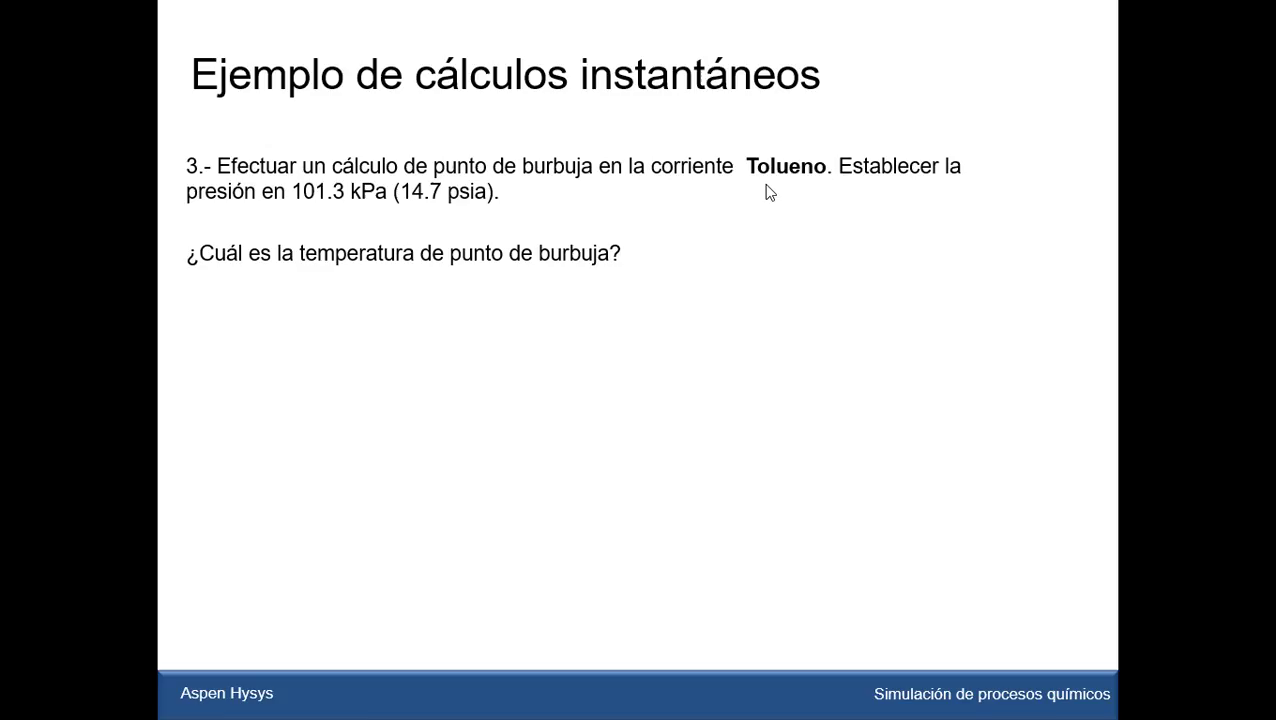
left_click(775, 210)
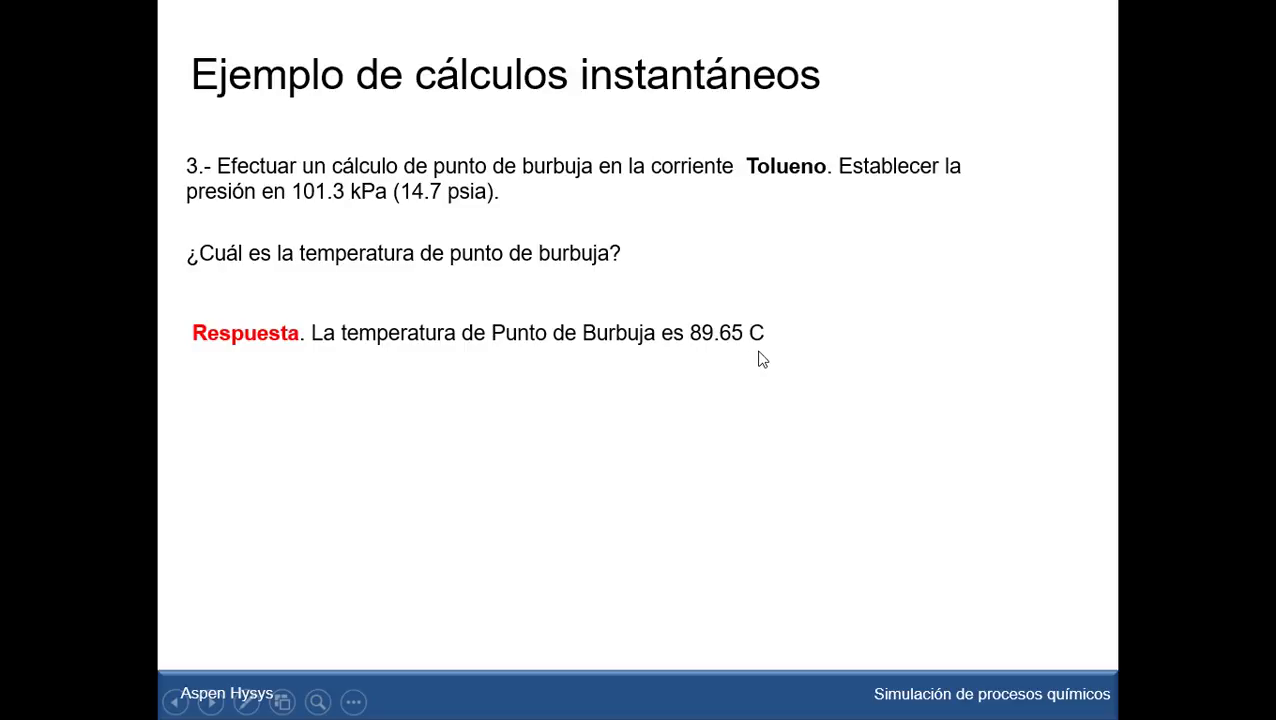
Return to Aspen HYSYS, close the Tolueno stream, reopen it from the flowsheet to review its conditions, and close it again
key("alt+Tab")
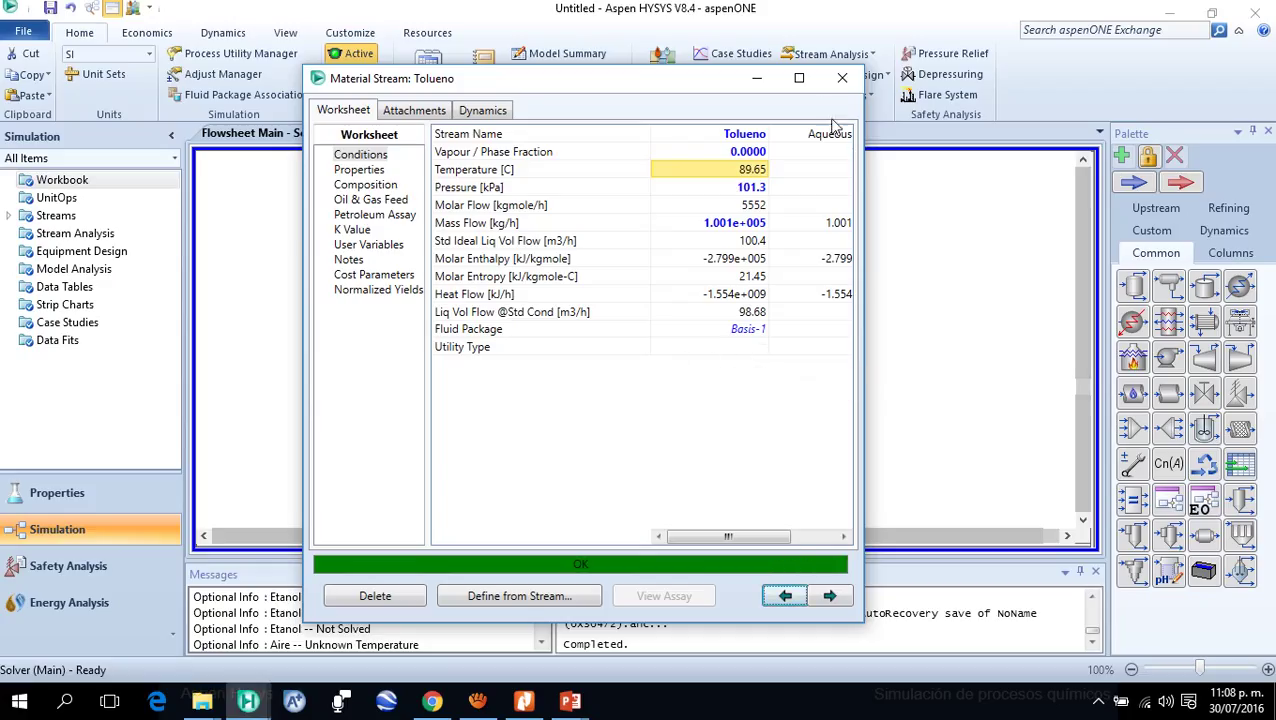
left_click(843, 80)
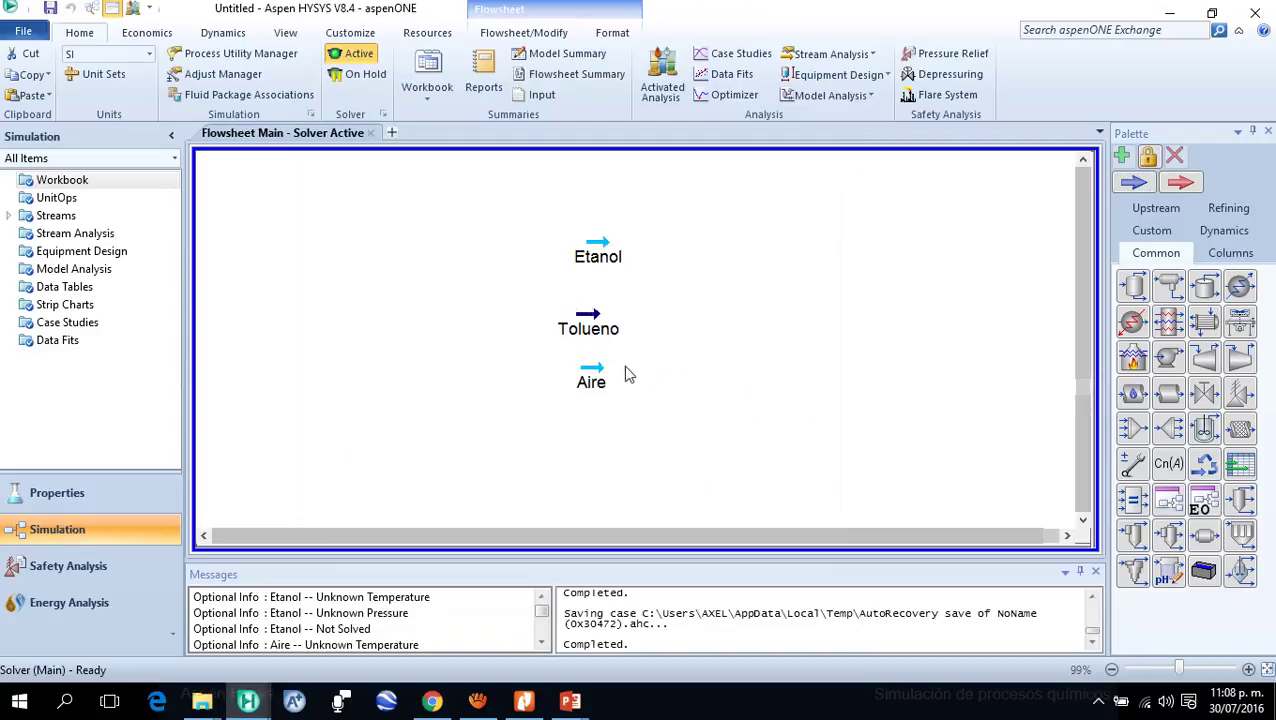
double_click(588, 328)
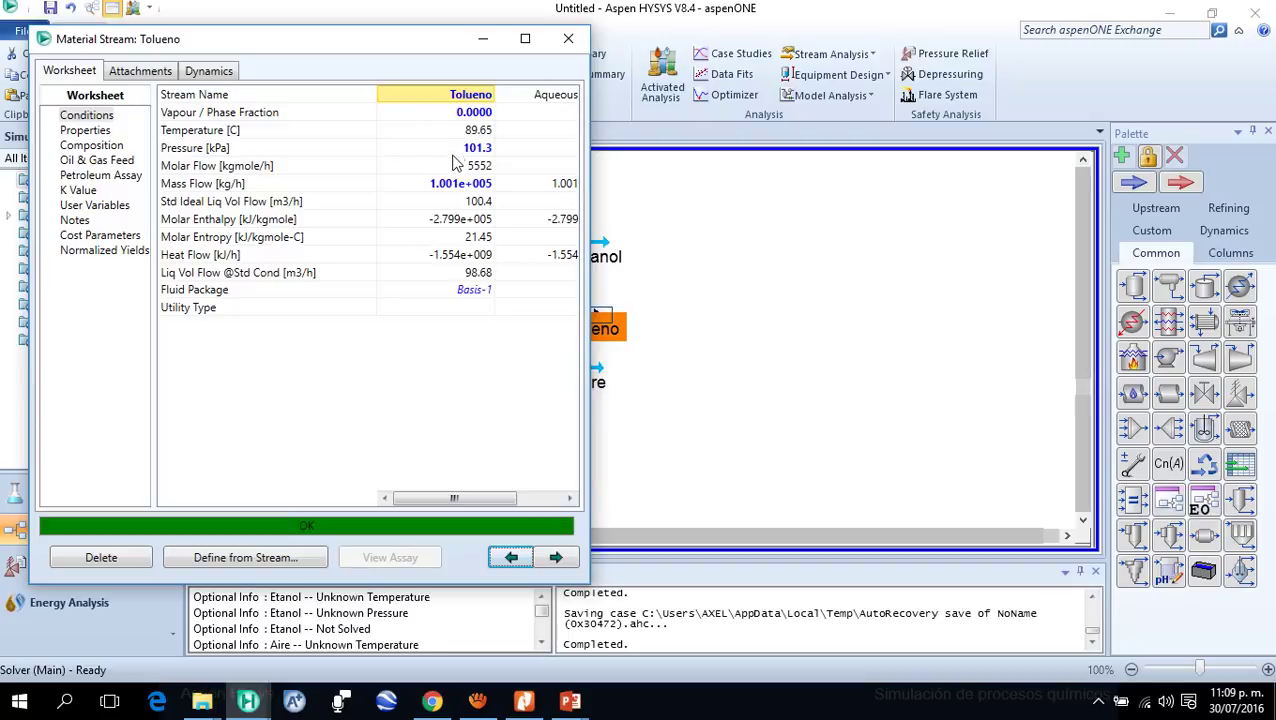
left_click(568, 38)
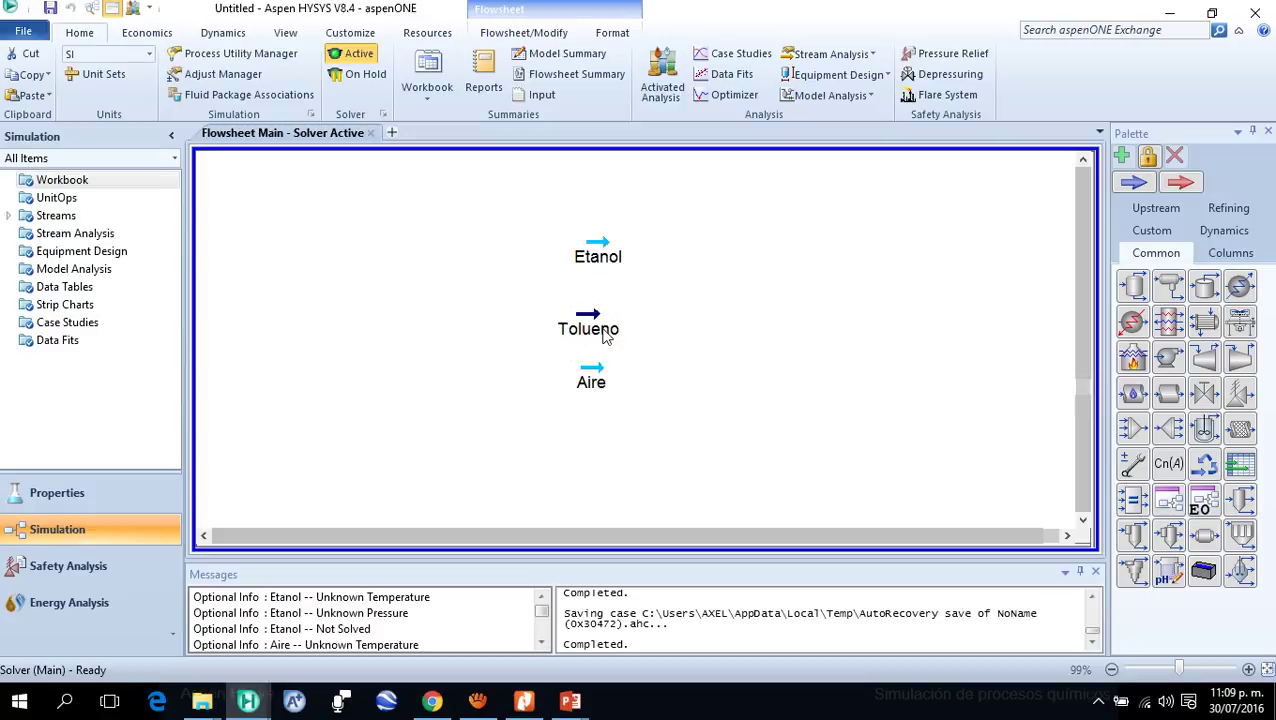
Switch back to the PowerPoint slideshow and advance past the bubble point answer to the closing slide
mouse_move(584, 319)
key("alt+Tab")
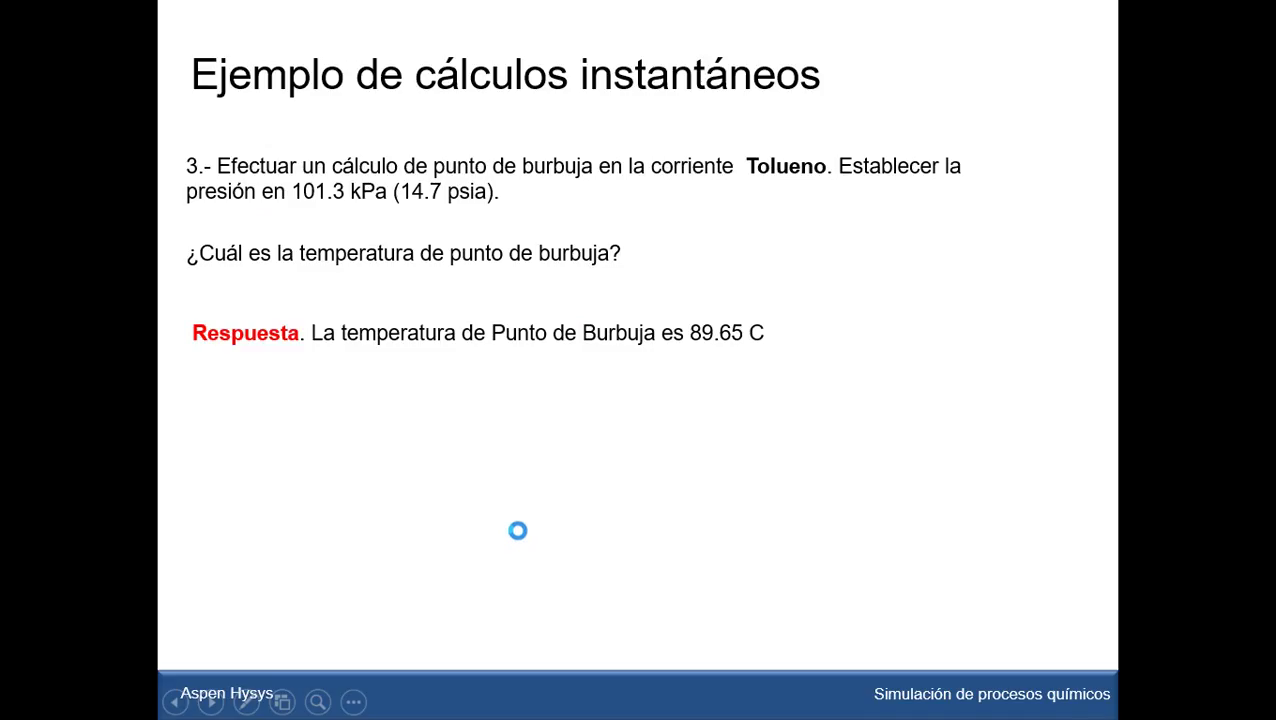
left_click(518, 531)
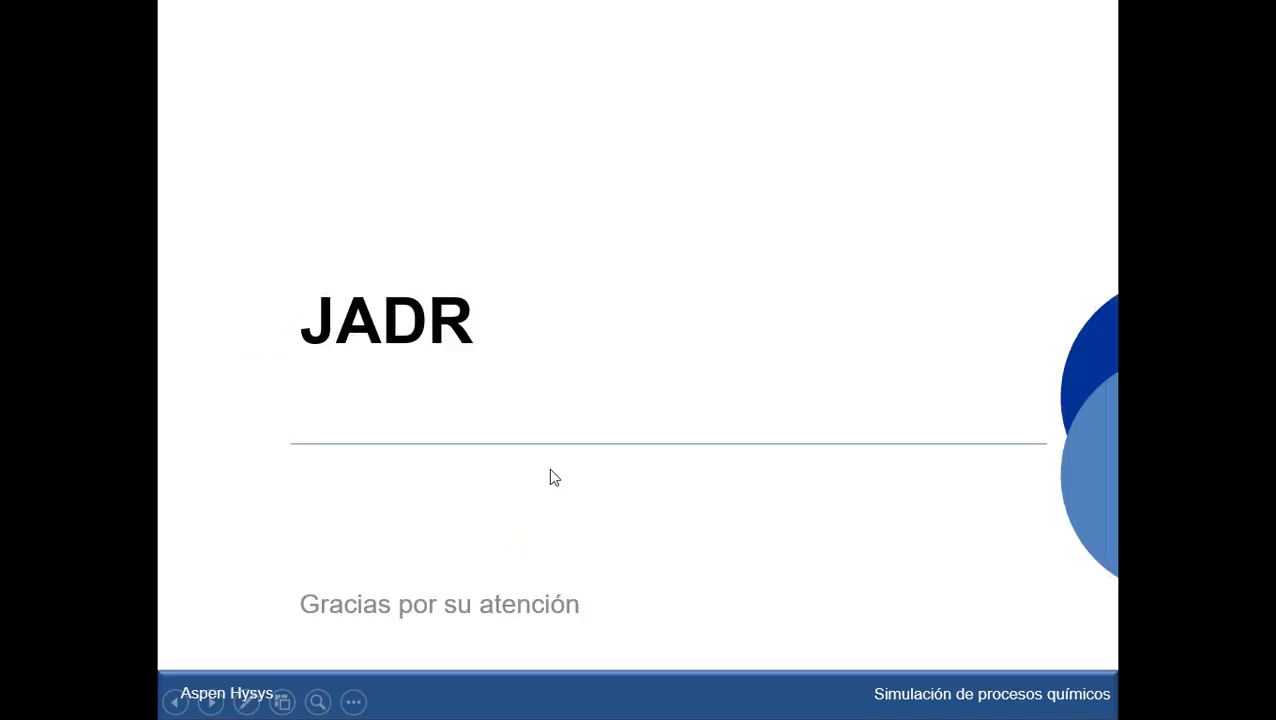